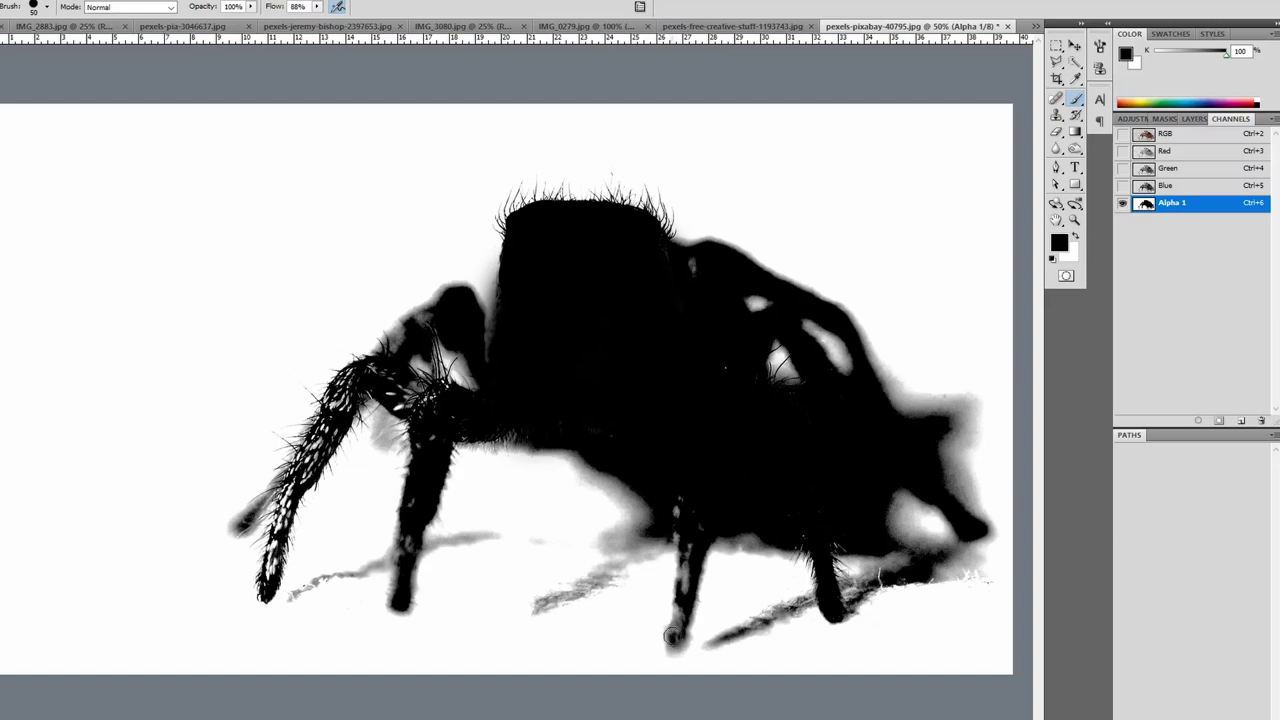
Paint the spider's legs solid black in the Alpha 1 channel mask, switching brush presets partway.
left_click_drag(406, 562, 405, 532)
left_click_drag(435, 396, 400, 404)
left_click_drag(350, 370, 270, 578)
left_click_drag(424, 318, 390, 345)
left_click(46, 6)
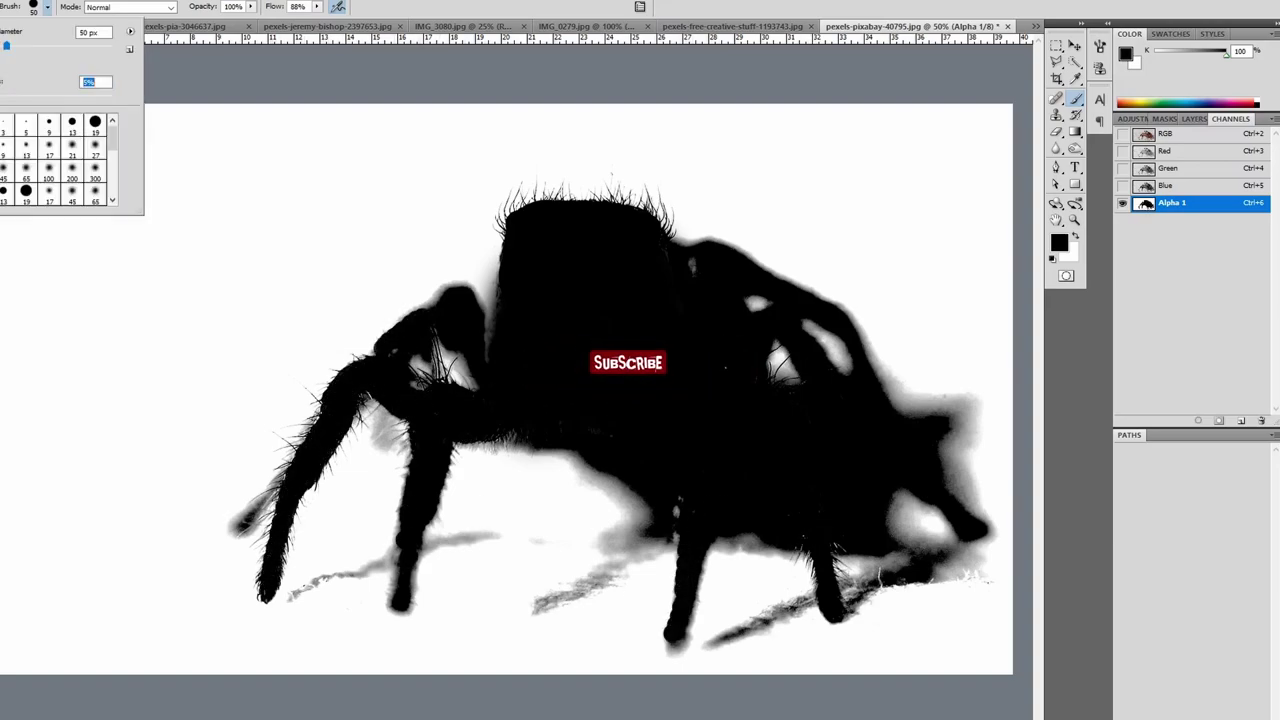
left_click_drag(268, 515, 243, 525)
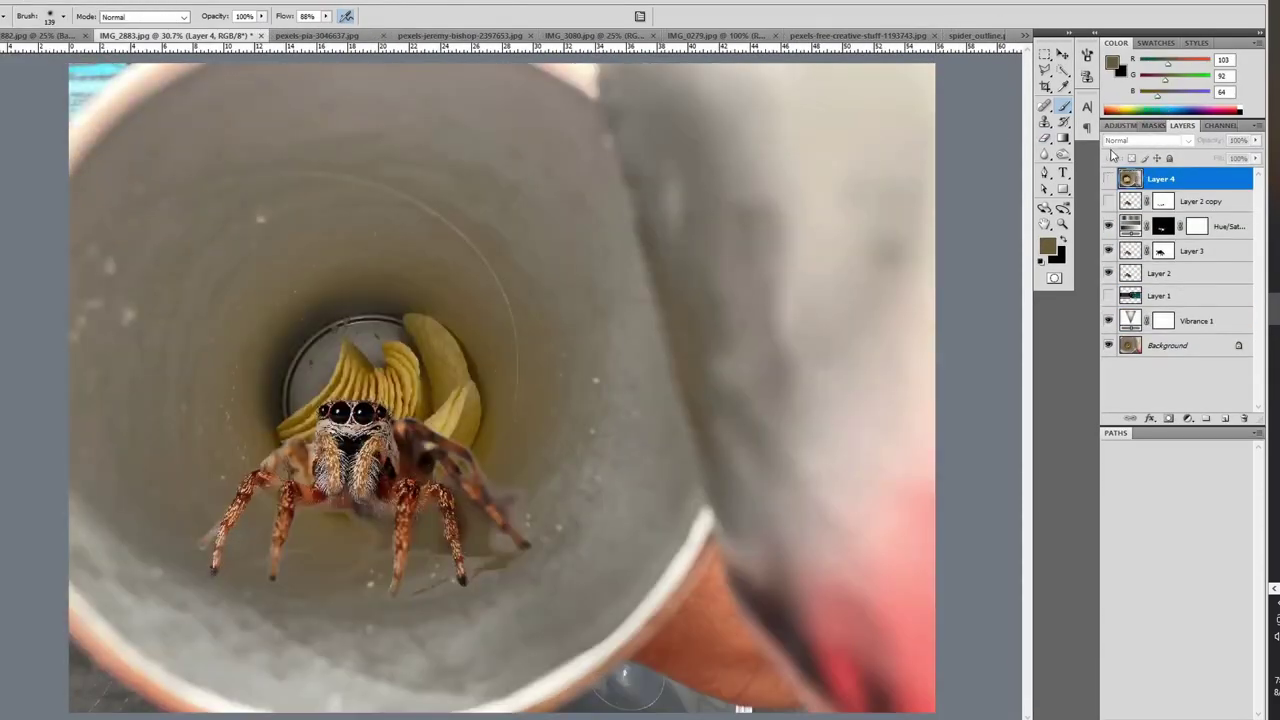
Duplicate Layer 2, dodge it with a 370 brush, and add a mask to Layer 2 copy 2.
left_click(1108, 178)
left_click(1160, 273)
key("ctrl+j")
key("o")
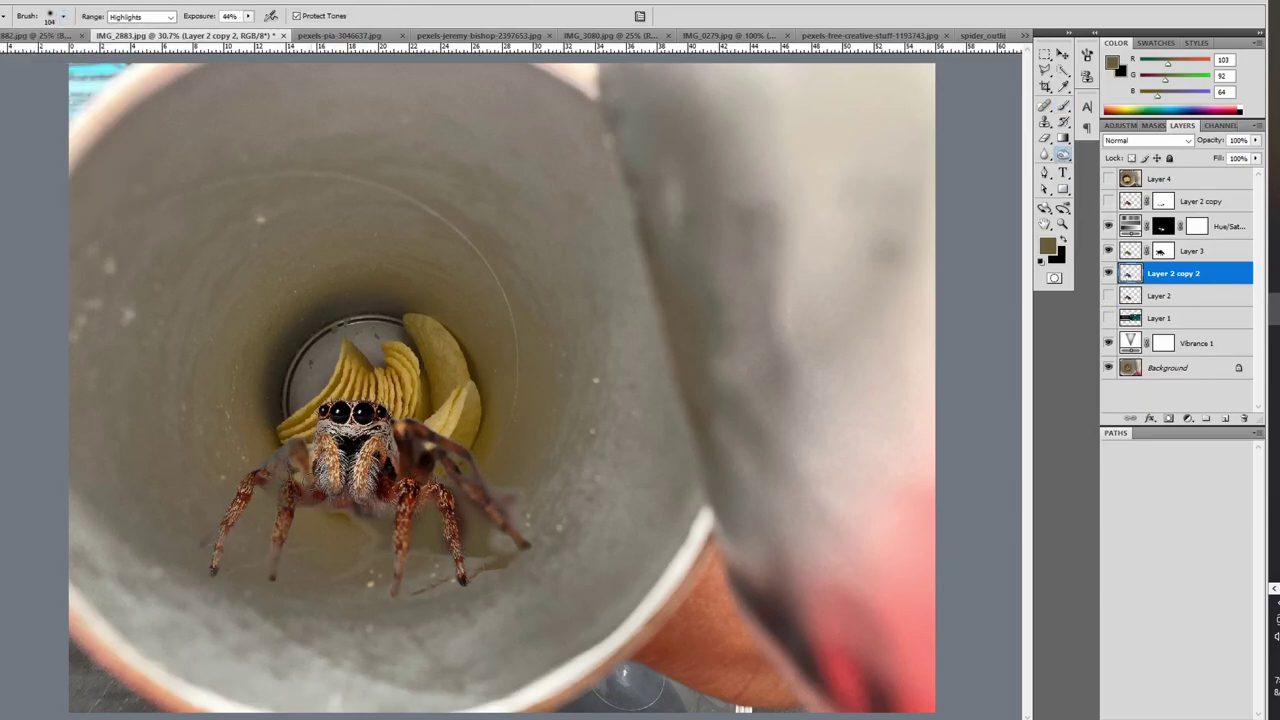
left_click(63, 16)
left_click_drag(40, 55, 110, 55)
key("alt+bracketright")
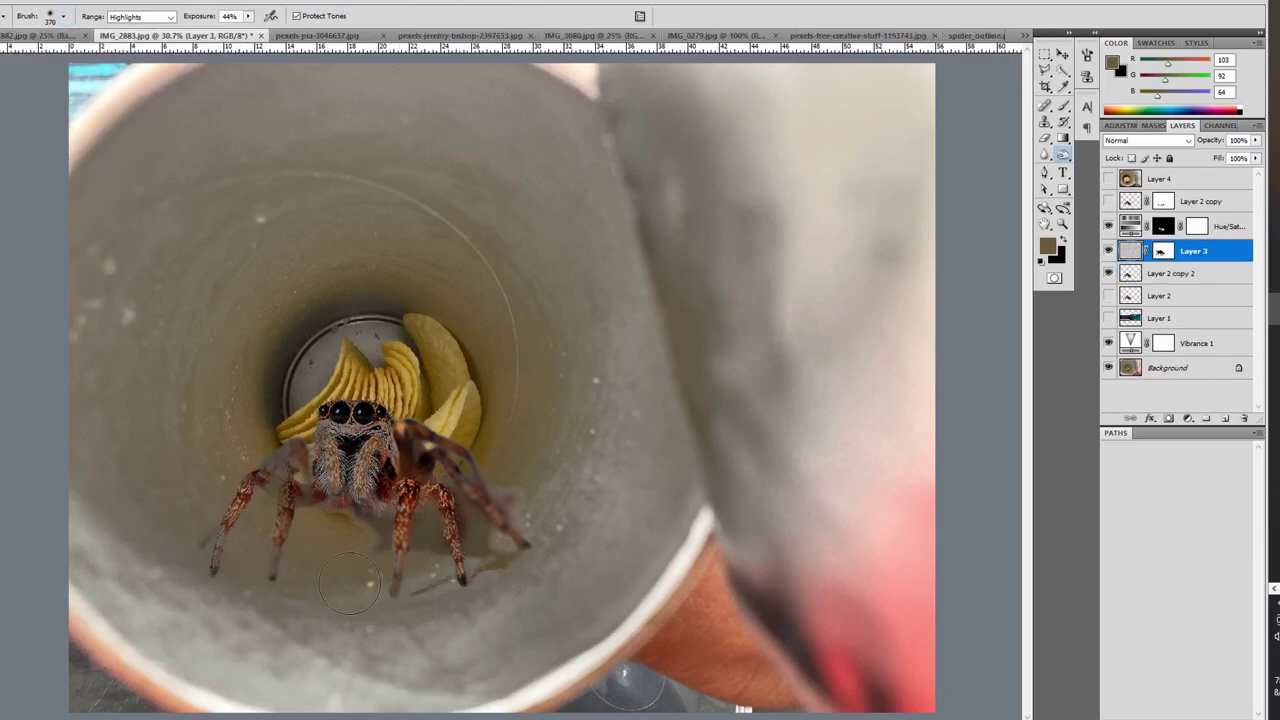
left_click(1191, 272)
left_click(1187, 418)
key("b")
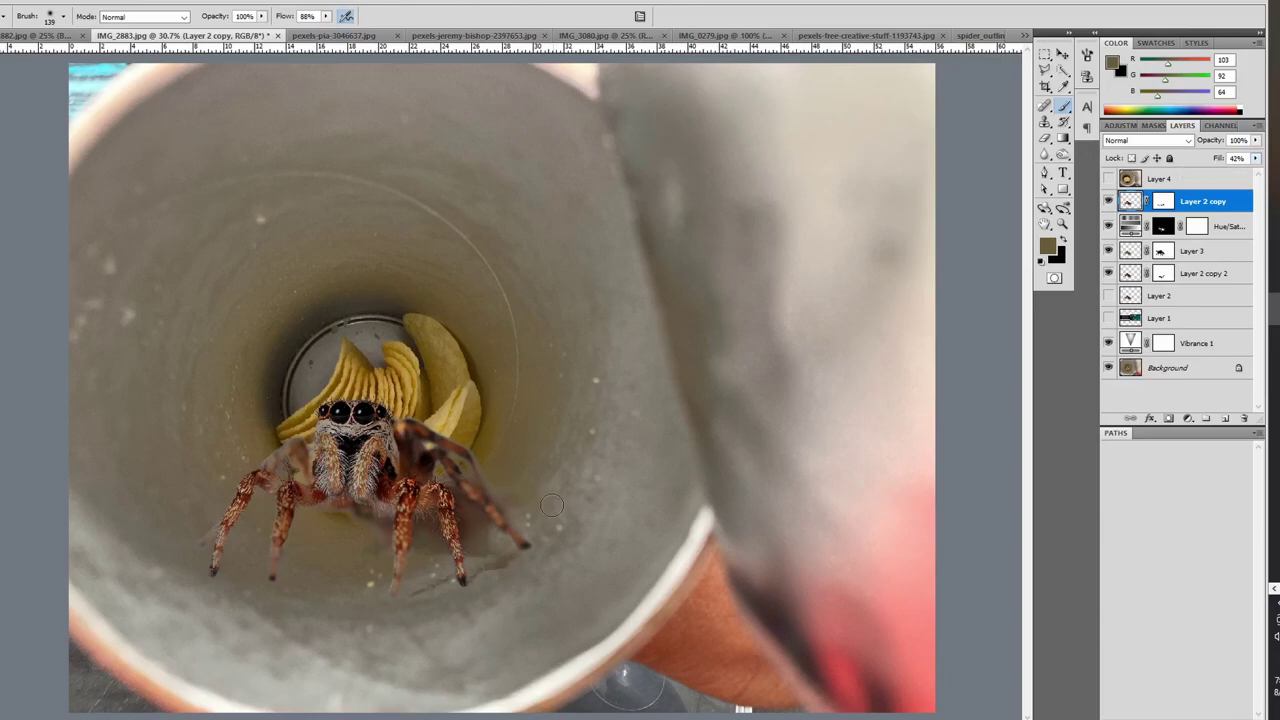
Fill the spider outline black on a new layer and squash it into a flat shadow.
left_click(1225, 418, "ctrl")
key("shift+F5")
left_click(846, 251)
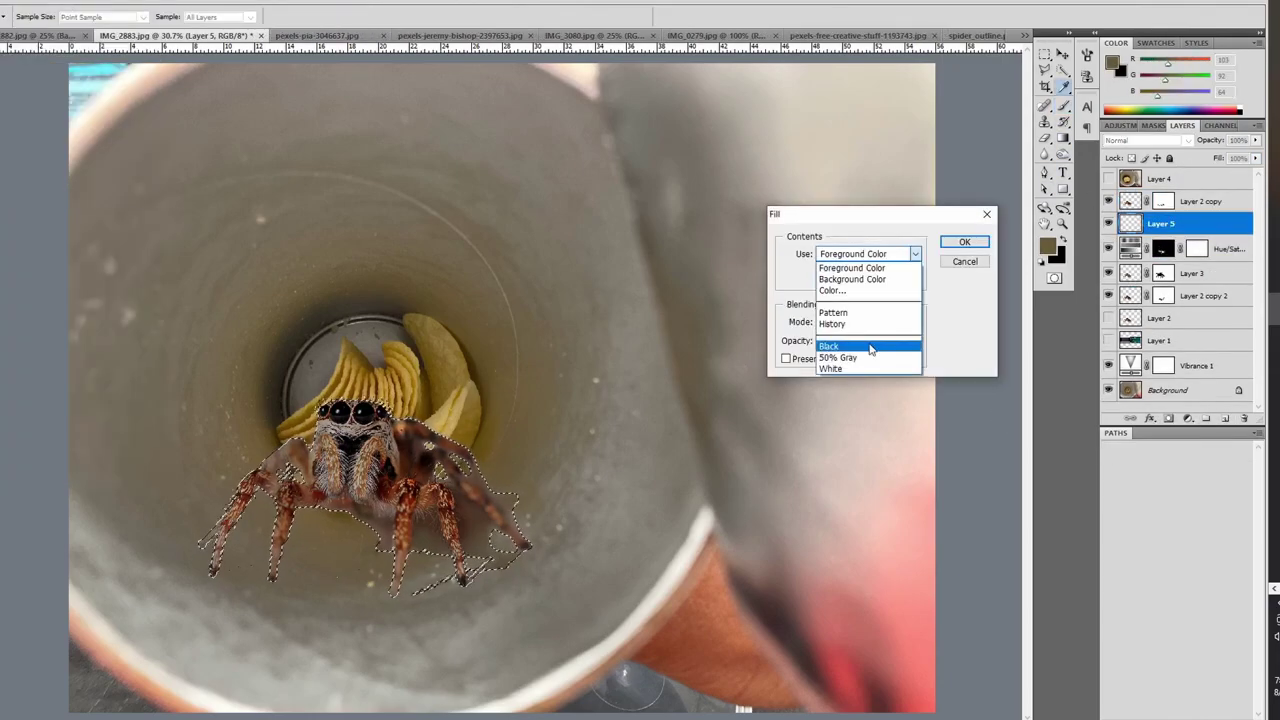
left_click(846, 346)
key("Return")
key("ctrl+t")
left_click_drag(341, 376, 300, 470)
key("Return")
Erase parts of the shadow with a 215-size eraser, checking Layer 4's visibility.
key("e")
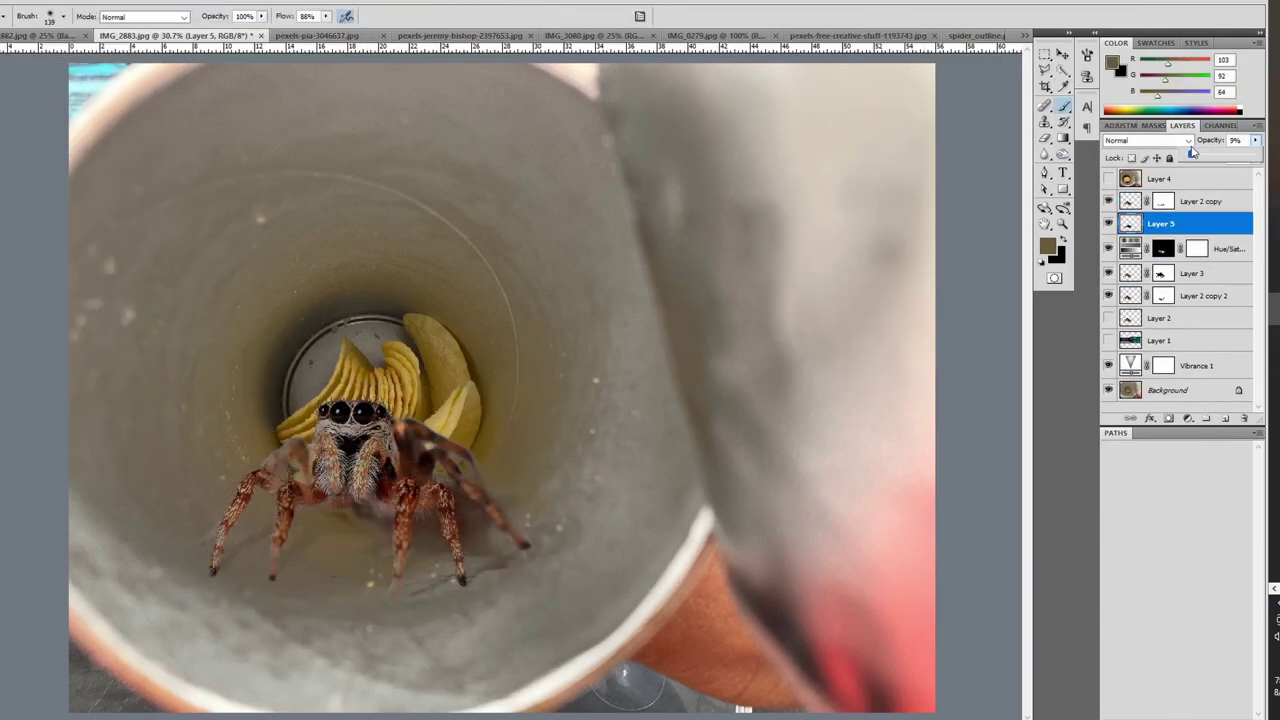
left_click(62, 16)
left_click_drag(70, 41, 105, 41)
key("Return")
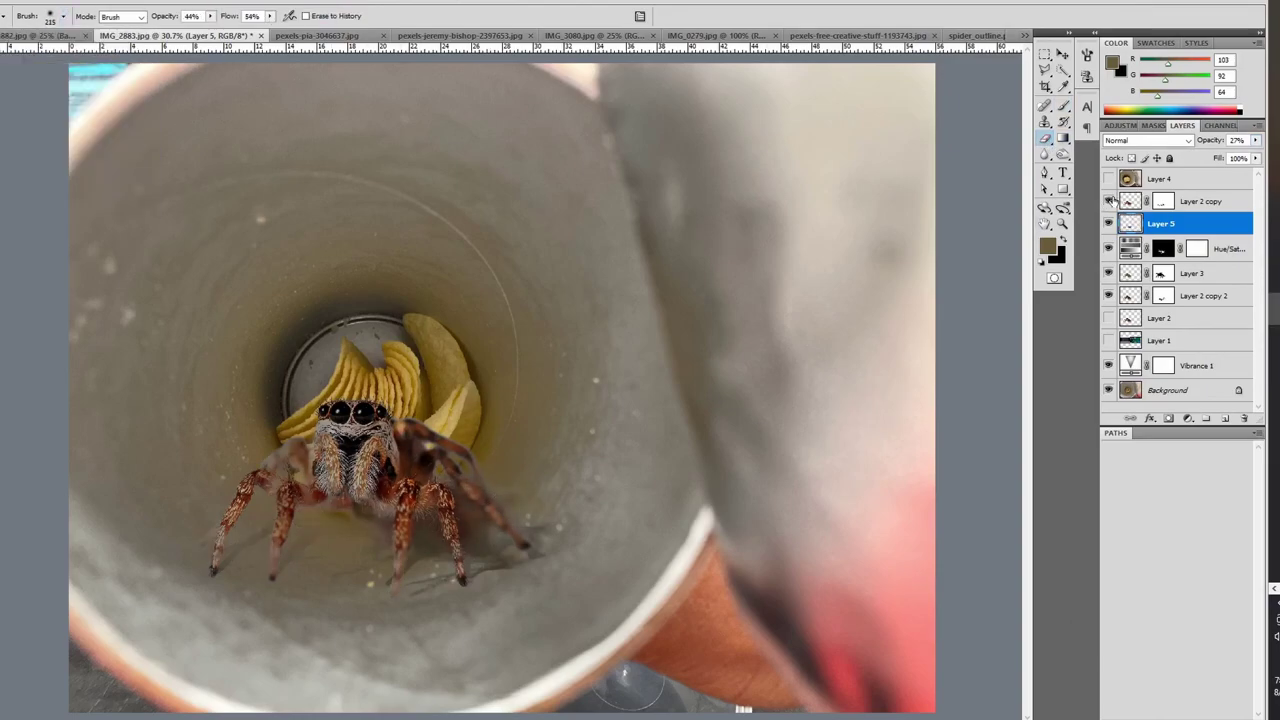
left_click(1188, 418)
Brighten the spider with a Brightness/Contrast adjustment and group its layers into Group 1.
left_click(1108, 178)
left_click(1108, 178)
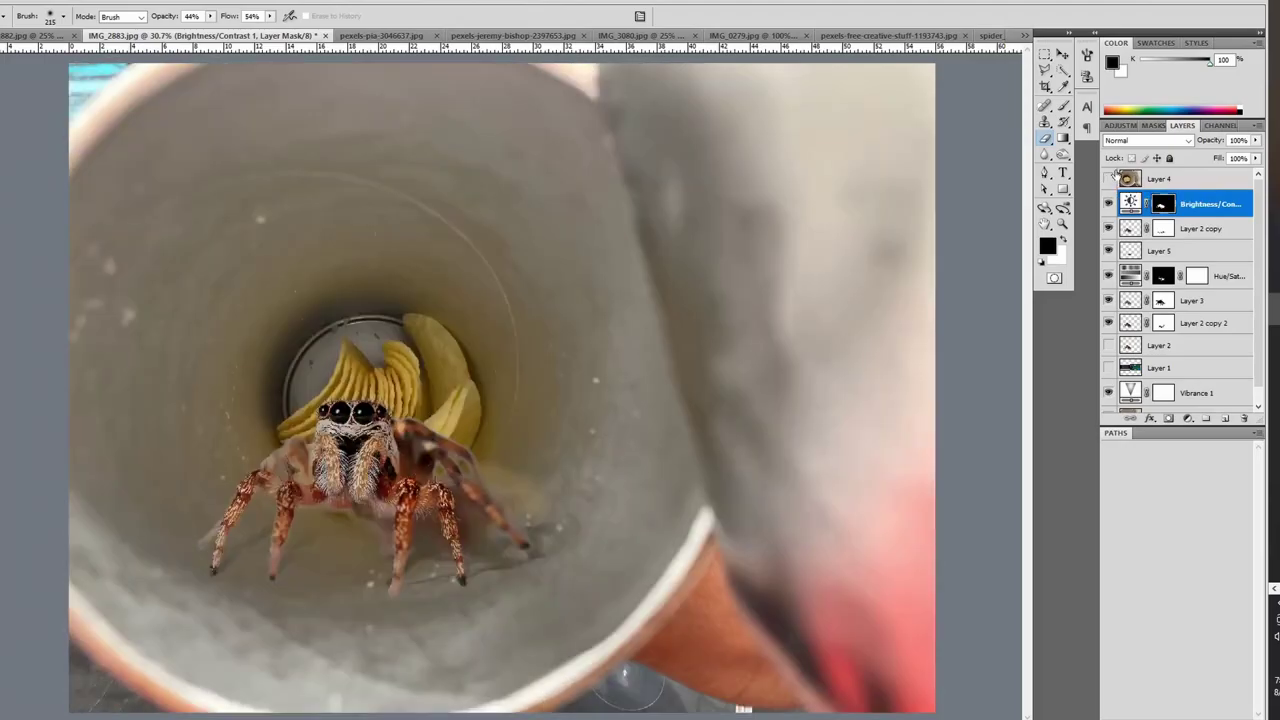
left_click(1220, 325, "shift")
key("ctrl+j")
key("ctrl+e")
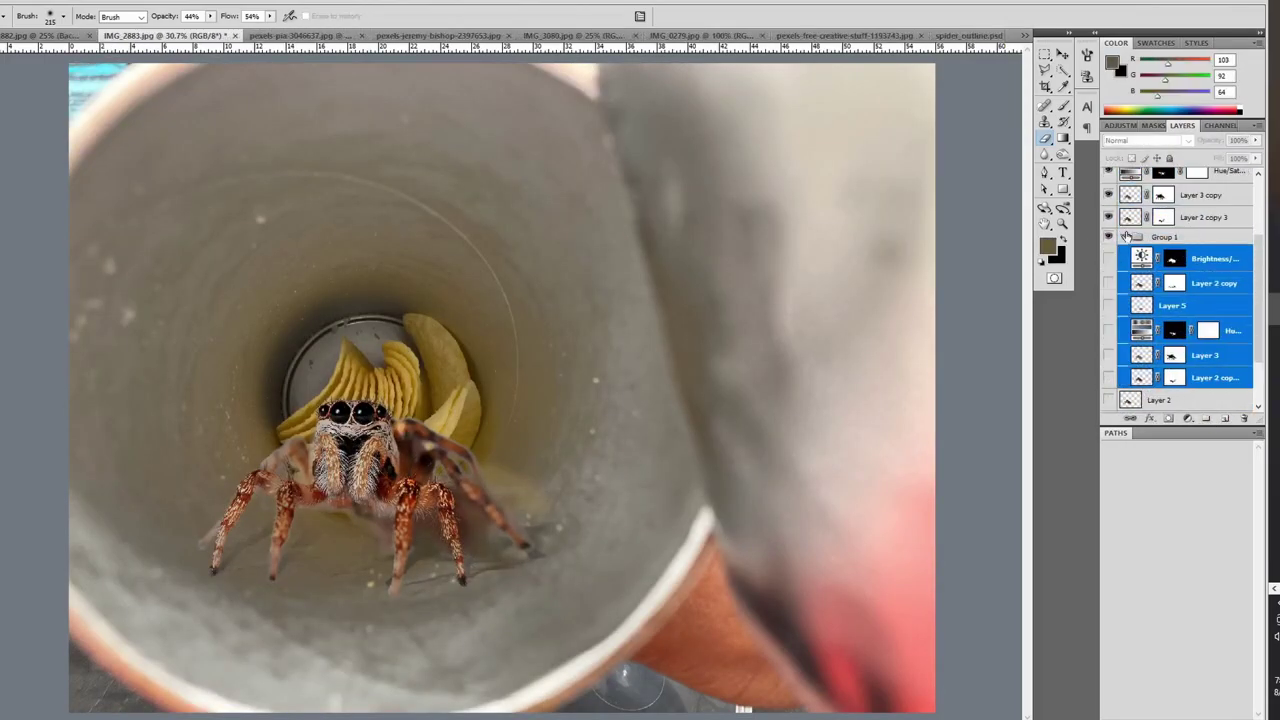
key("ctrl+g")
left_click(112, 430, "alt")
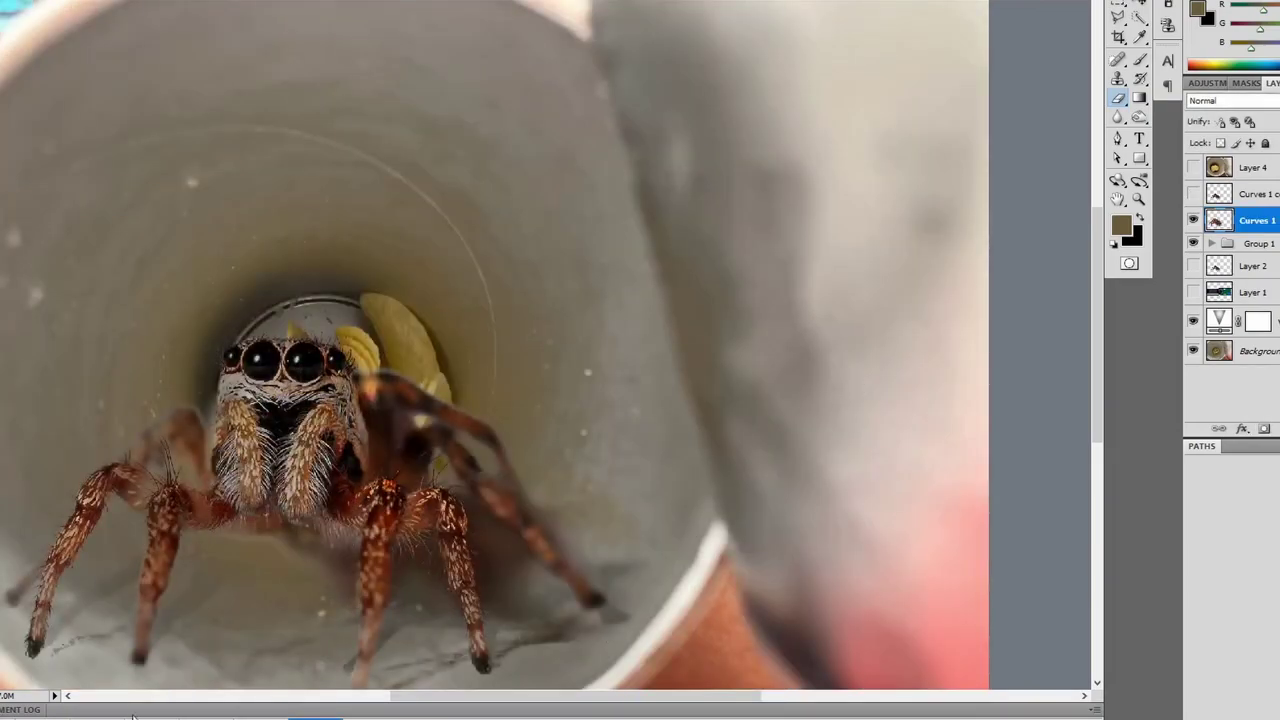
Open the frame delay choices in the Animation panel.
left_click(118, 604)
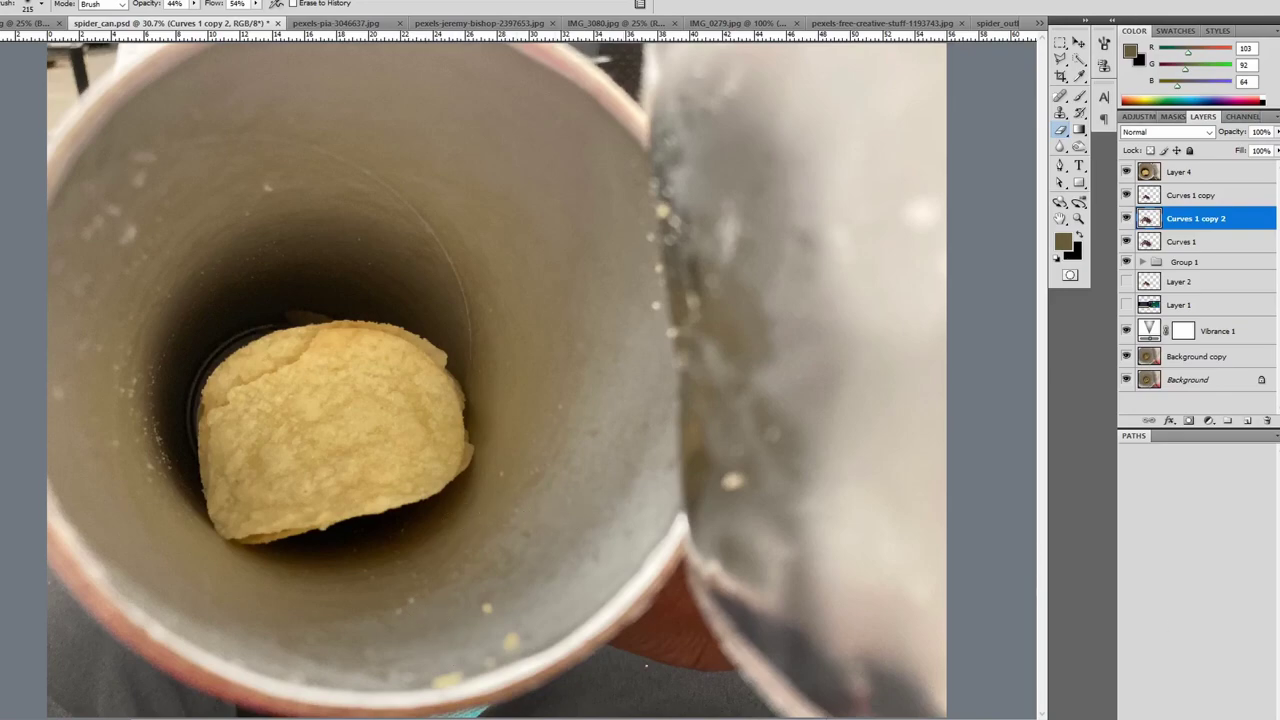
Show the animation Frames timeline and select a frame in it.
left_click(135, 710)
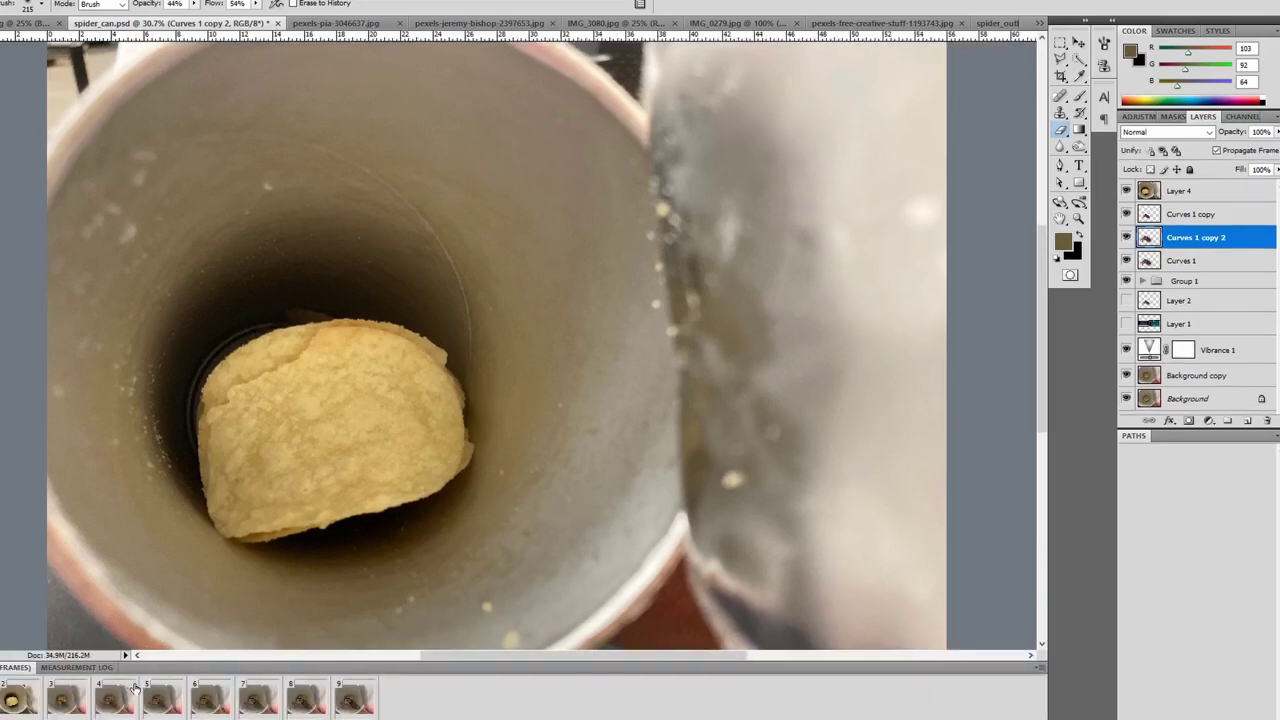
left_click(145, 710)
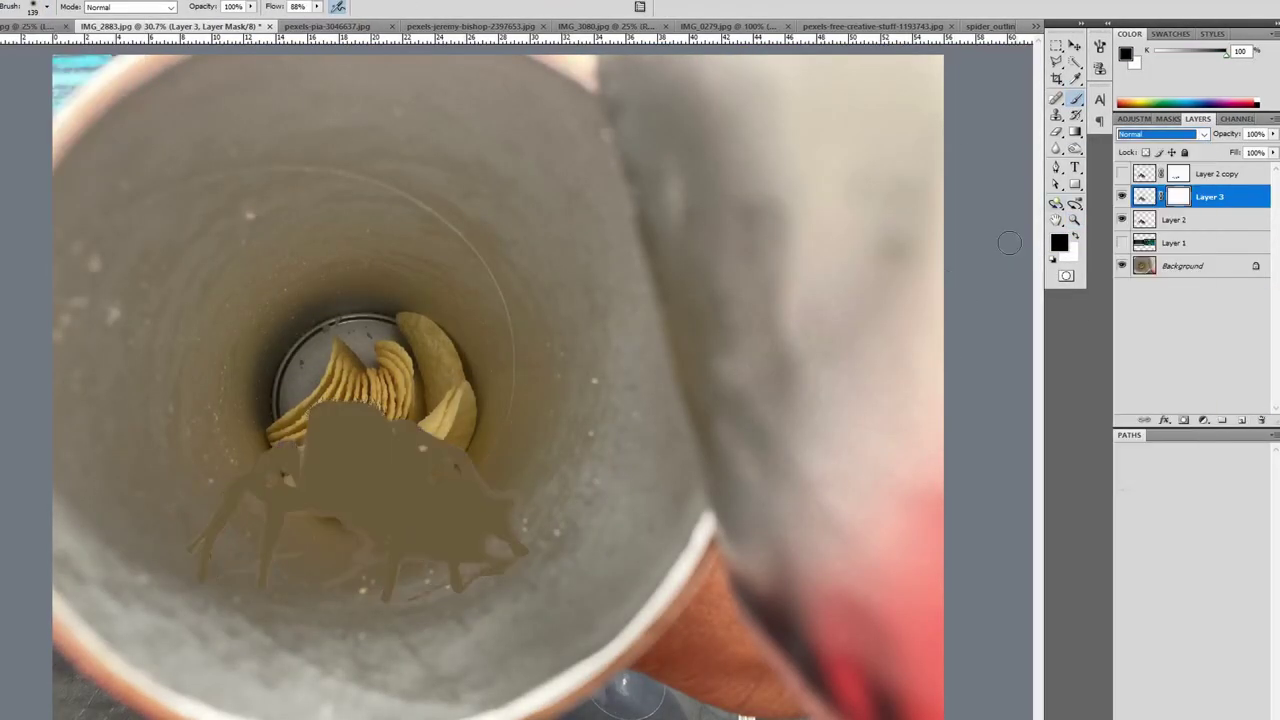
Reveal the spider through Layer 3's mask and darken it with Hue/Saturation at Lightness -15.
left_click_drag(400, 440, 190, 570)
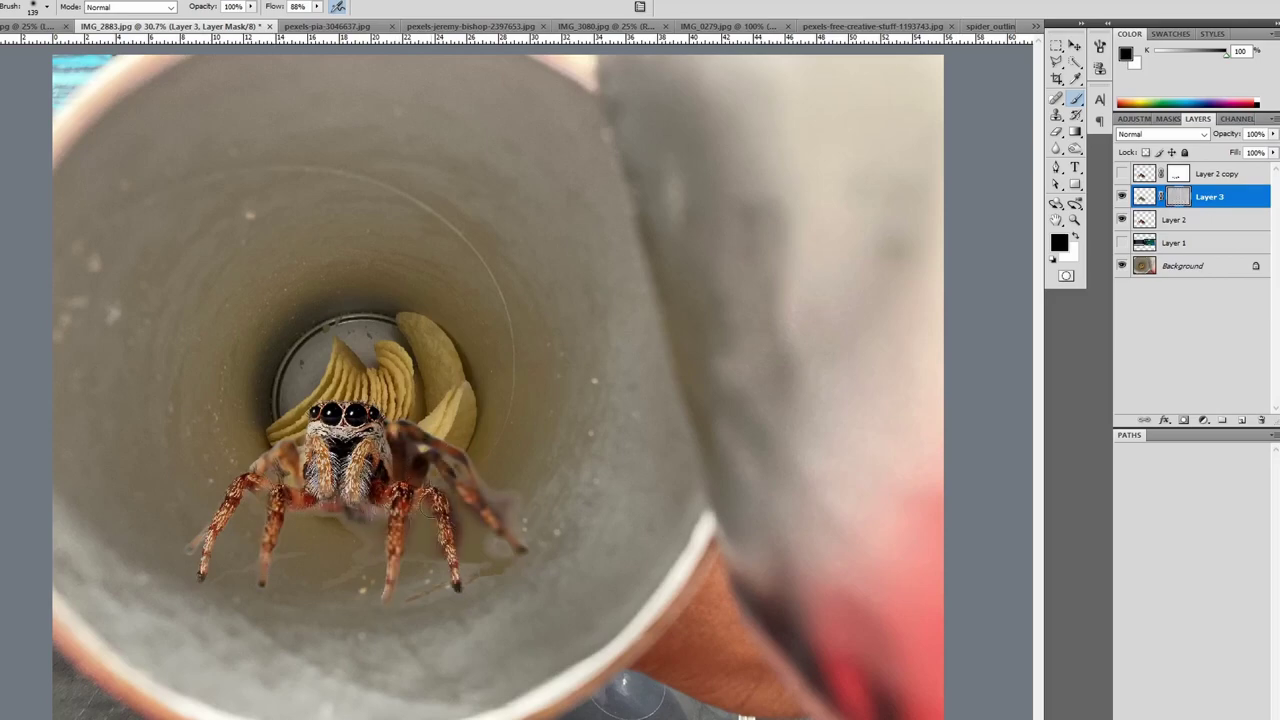
left_click(1186, 571)
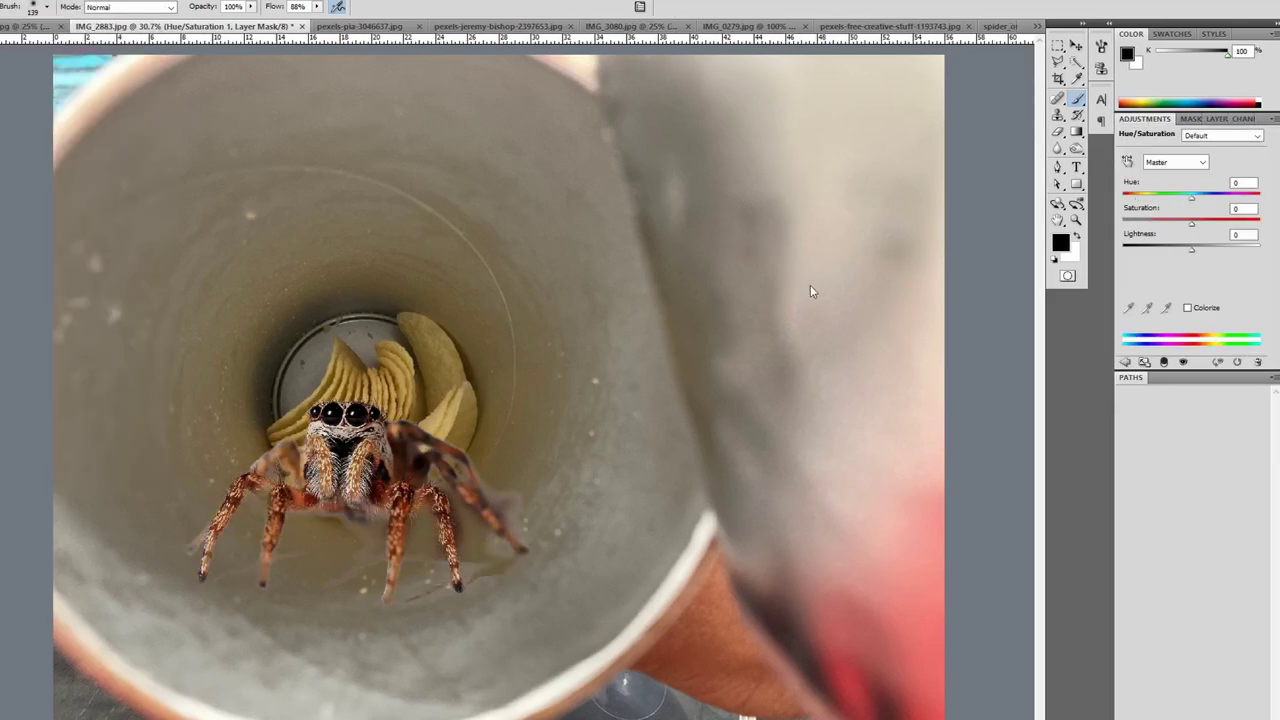
left_click_drag(1191, 245, 1182, 253)
left_click(1198, 118)
Add a Vibrance adjustment layer above Hue/Saturation 1.
left_click(1240, 199)
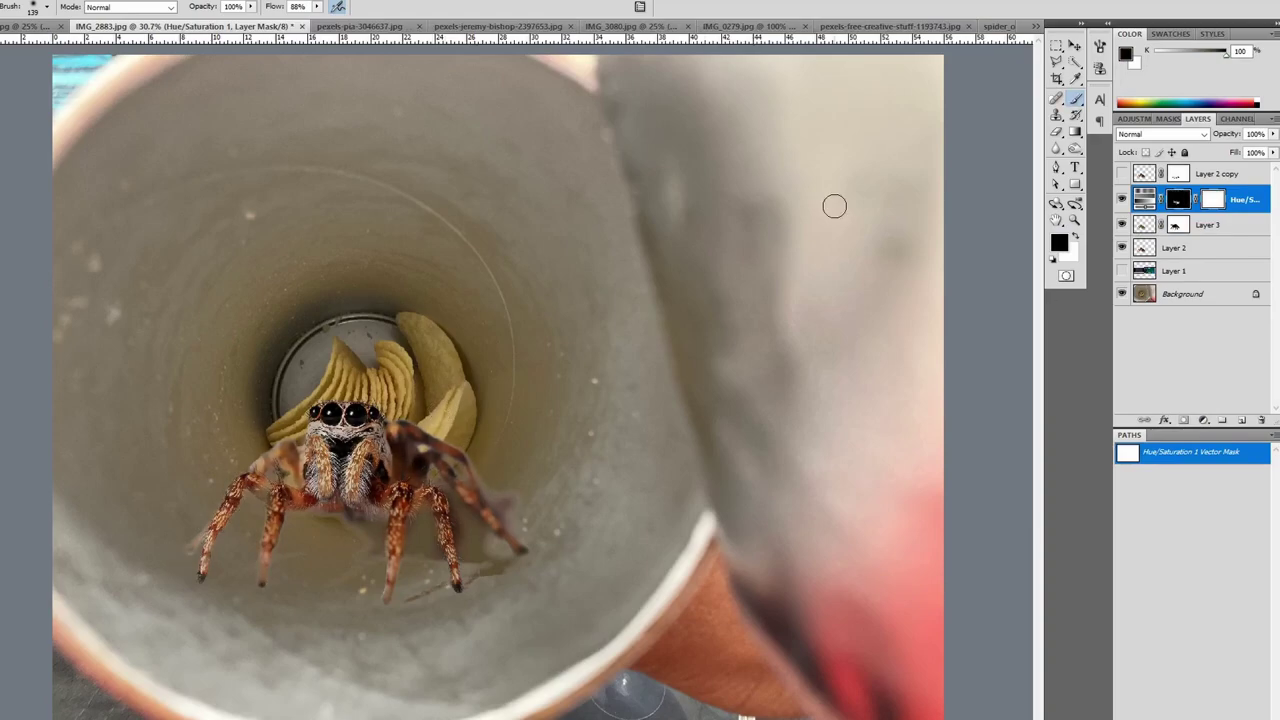
left_click(1203, 420)
left_click(1190, 554)
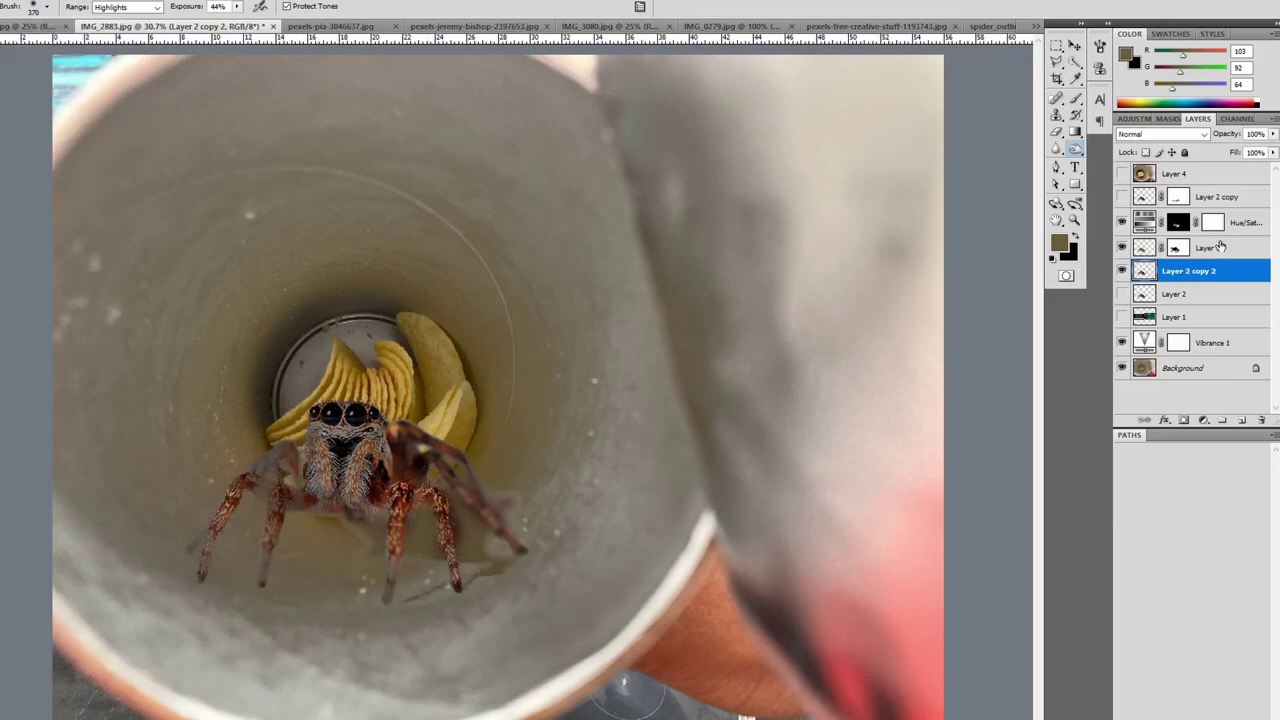
Mask Layer 2 copy 2 and turn a black-filled new layer into a skewed shadow at 27% opacity.
left_click(1220, 246)
left_click(1170, 272)
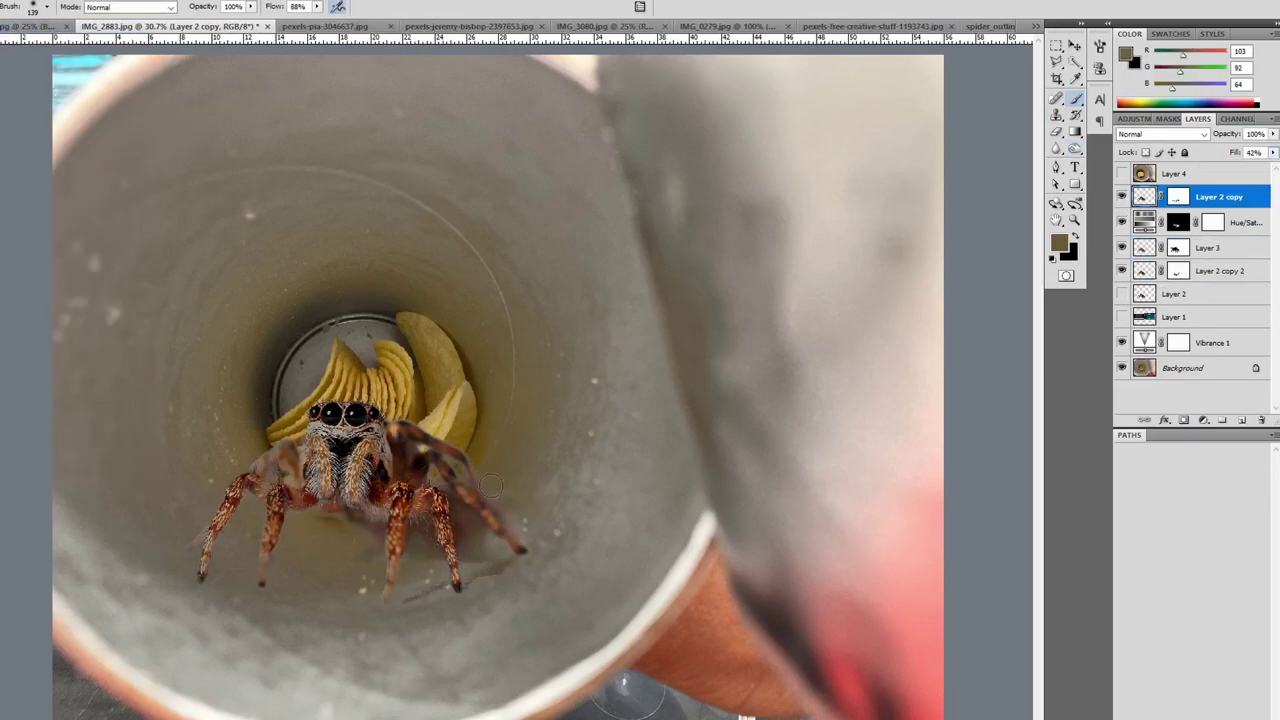
key("shift+F5")
key("Return")
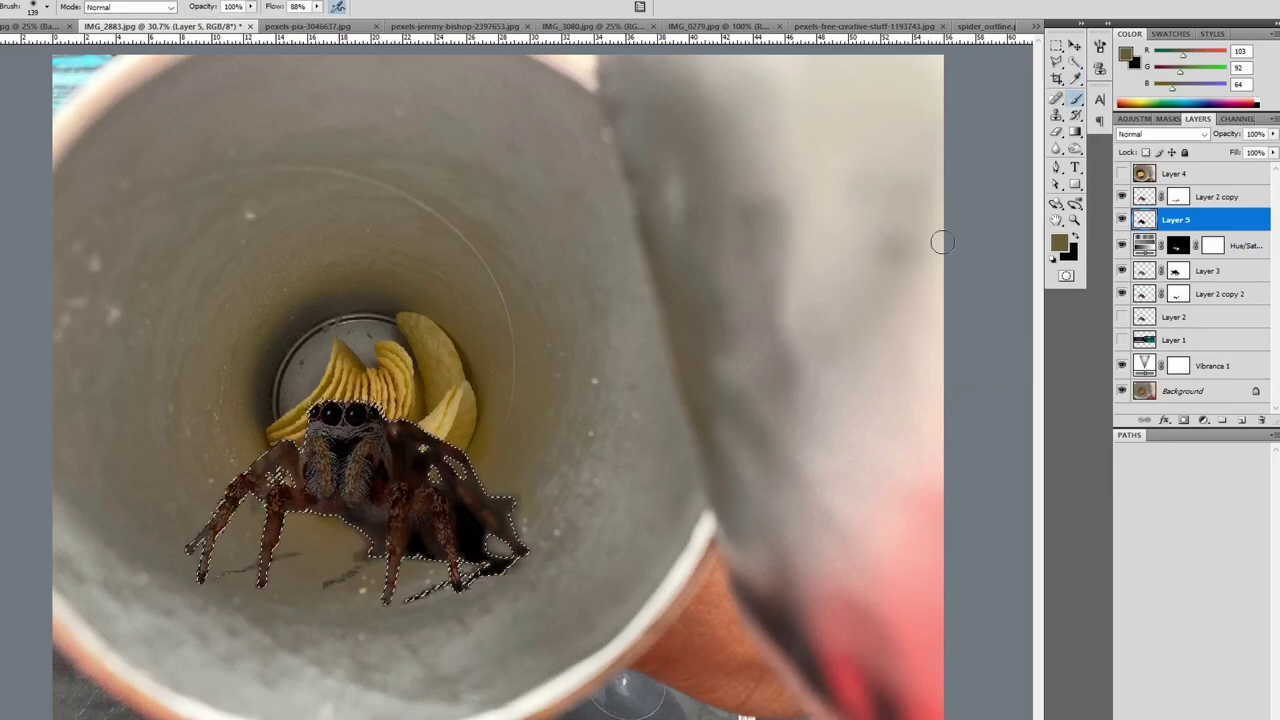
key("ctrl+t")
left_click_drag(357, 386, 443, 490)
key("Return")
type("27")
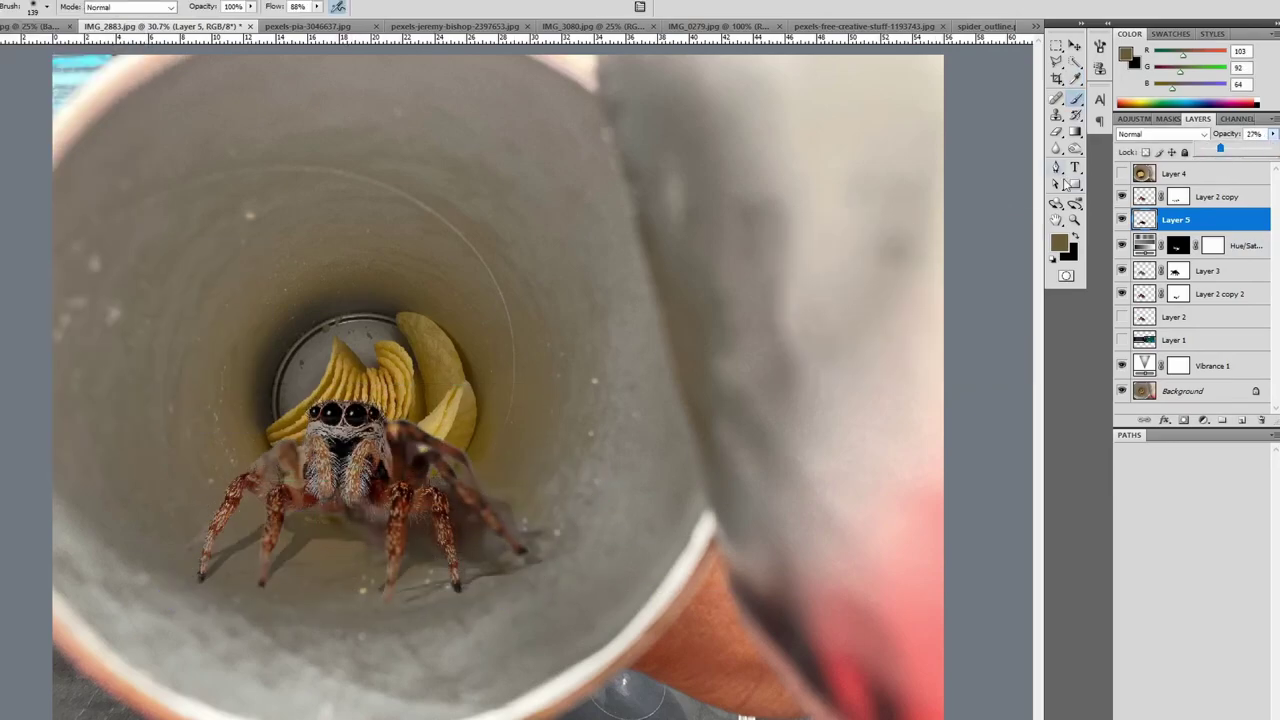
type("e215")
key("Return")
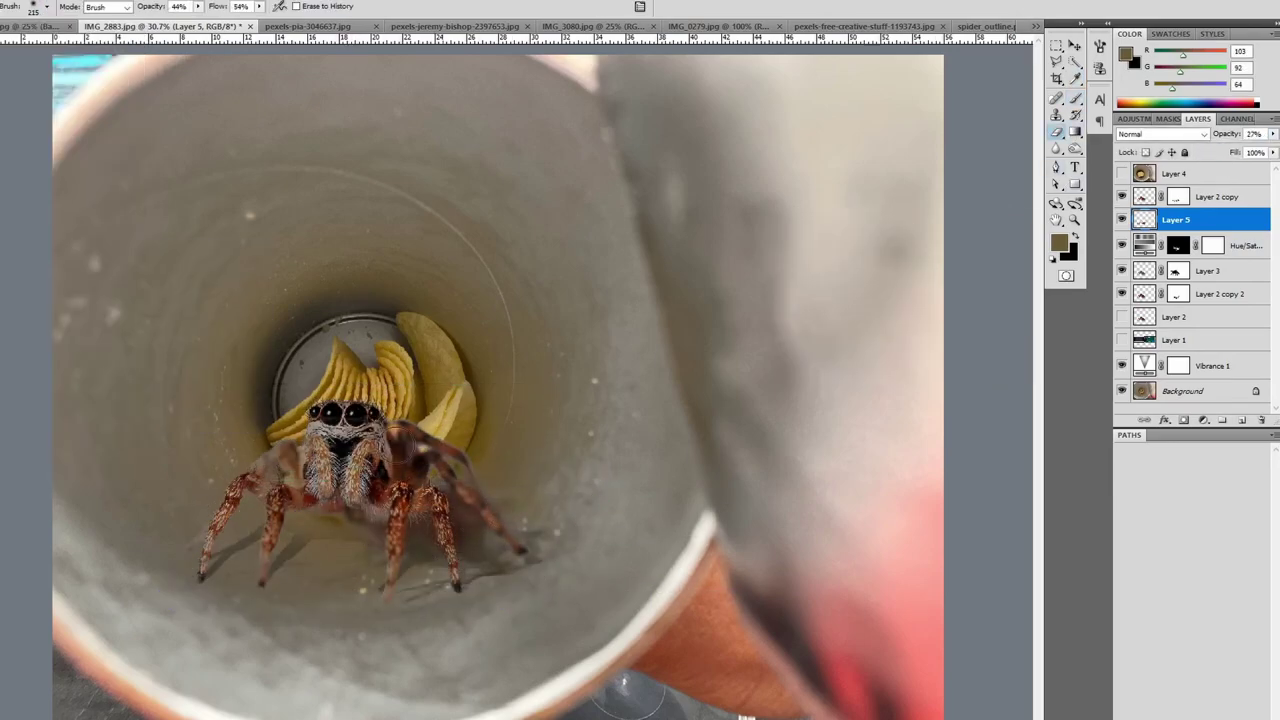
Add a Brightness/Contrast adjustment and merge the selected spider layers into one copy.
left_click(1135, 118)
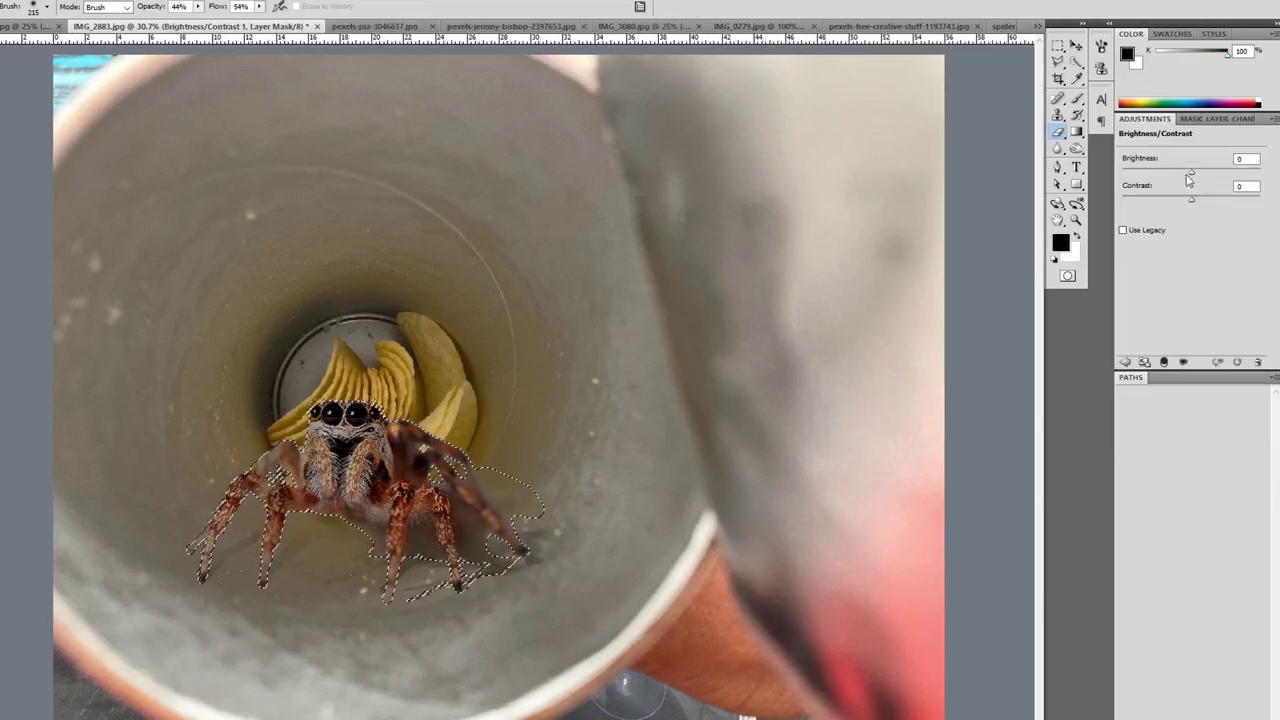
left_click(1197, 118)
left_click(1121, 213, "alt")
left_click(1218, 213, "shift")
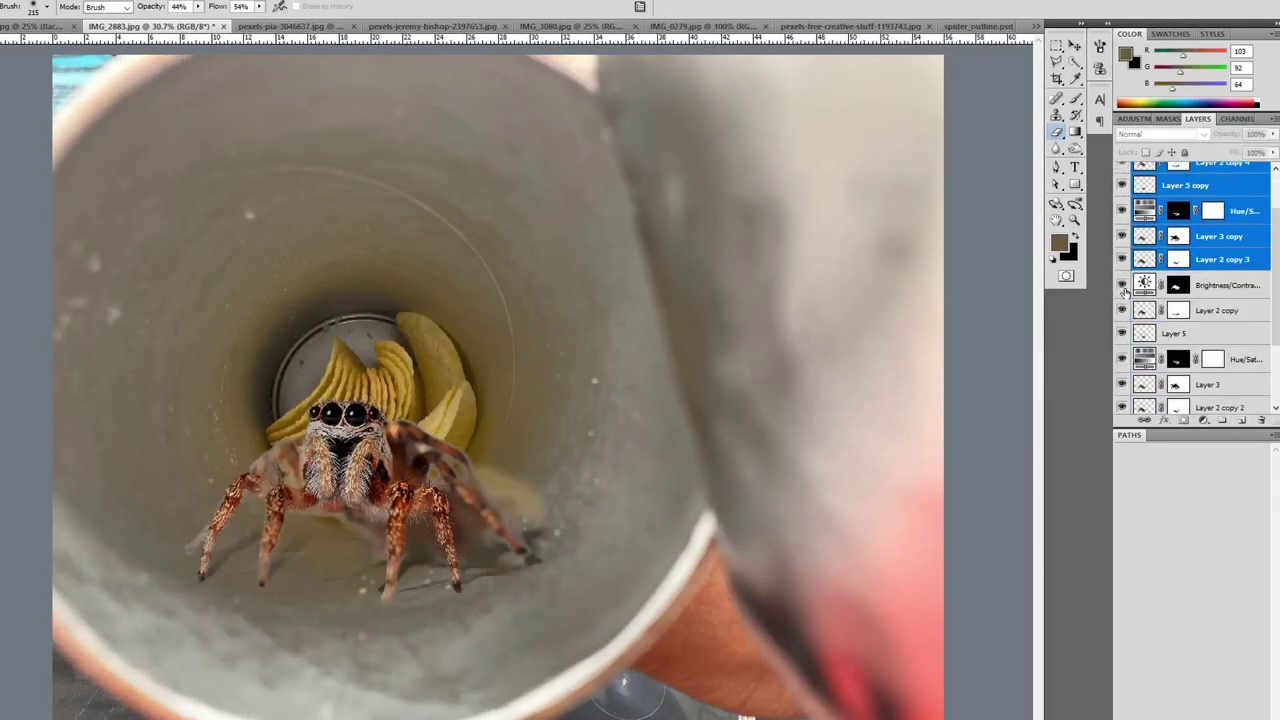
key("ctrl+g")
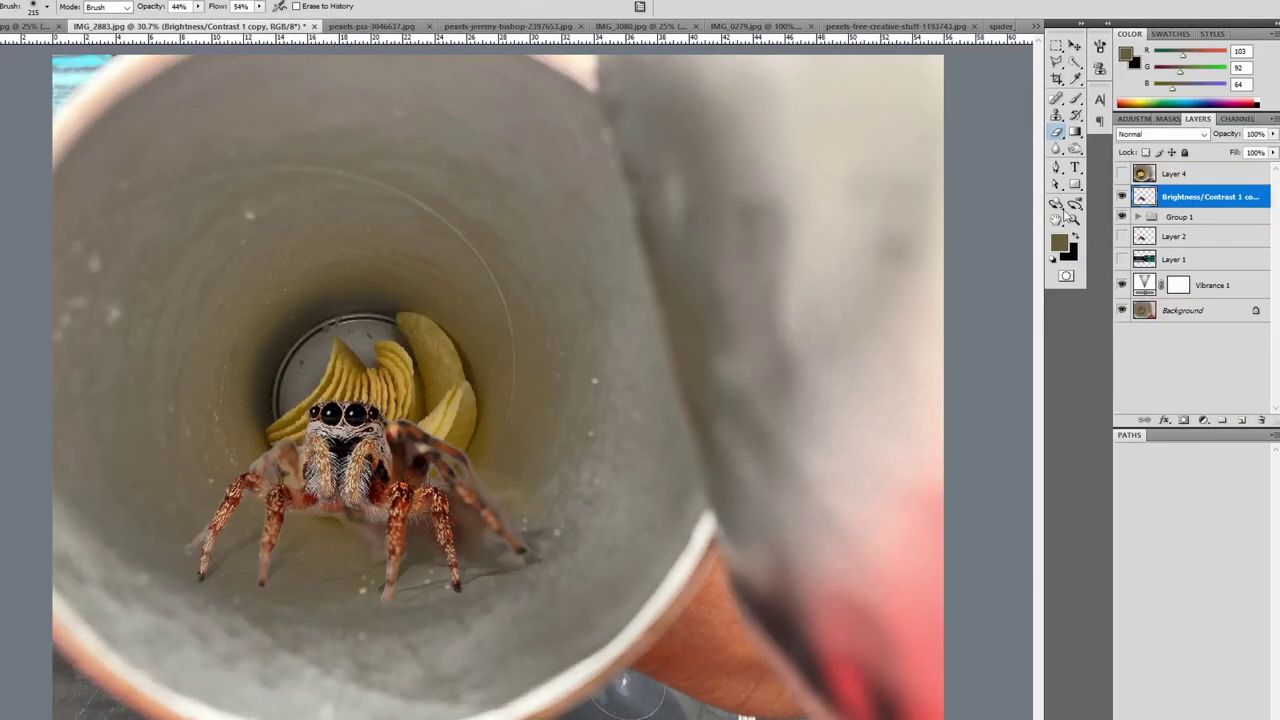
Add a point to the Curves tone curve, then set animation frame 3's display delay.
left_click(1238, 210)
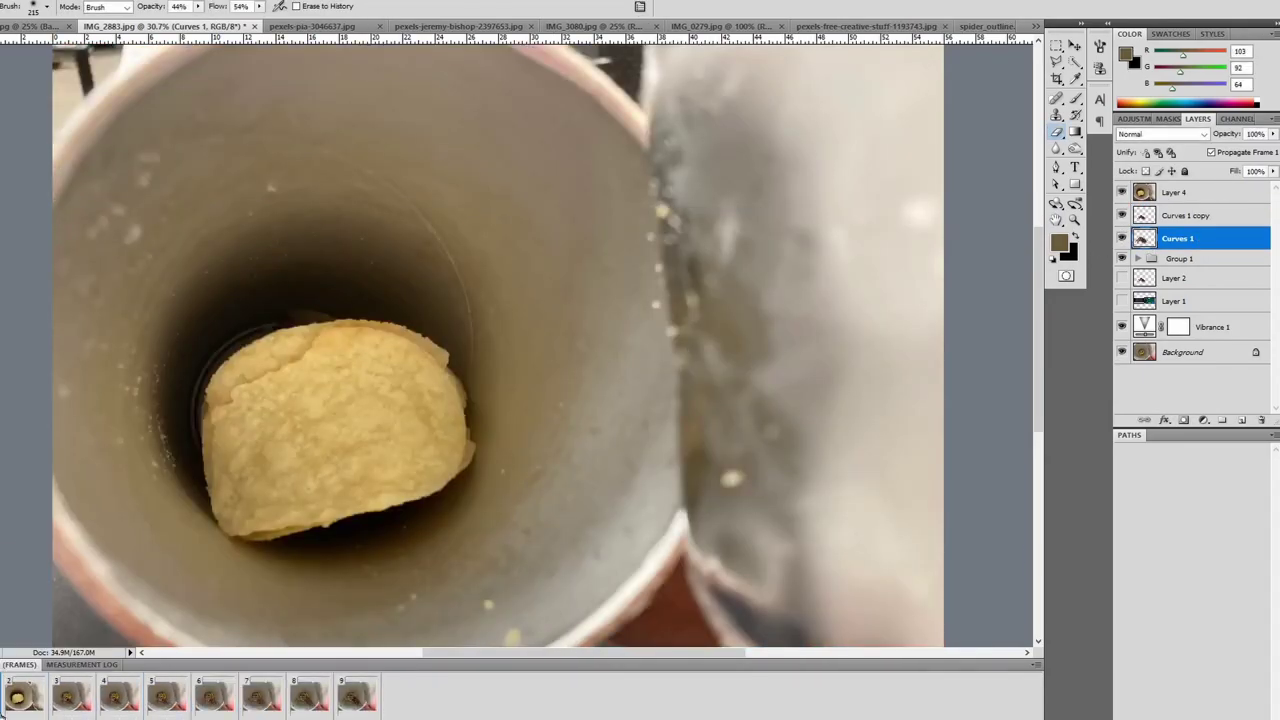
left_click(72, 695)
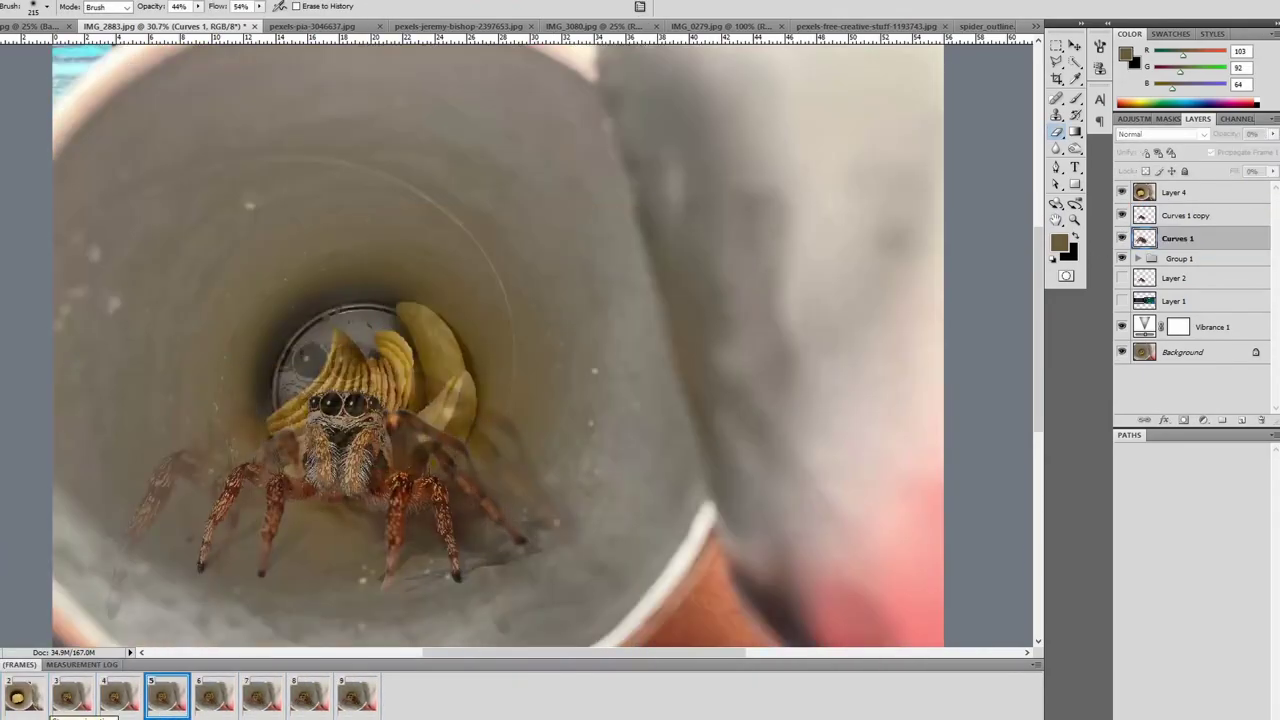
left_click(210, 712)
left_click(271, 569)
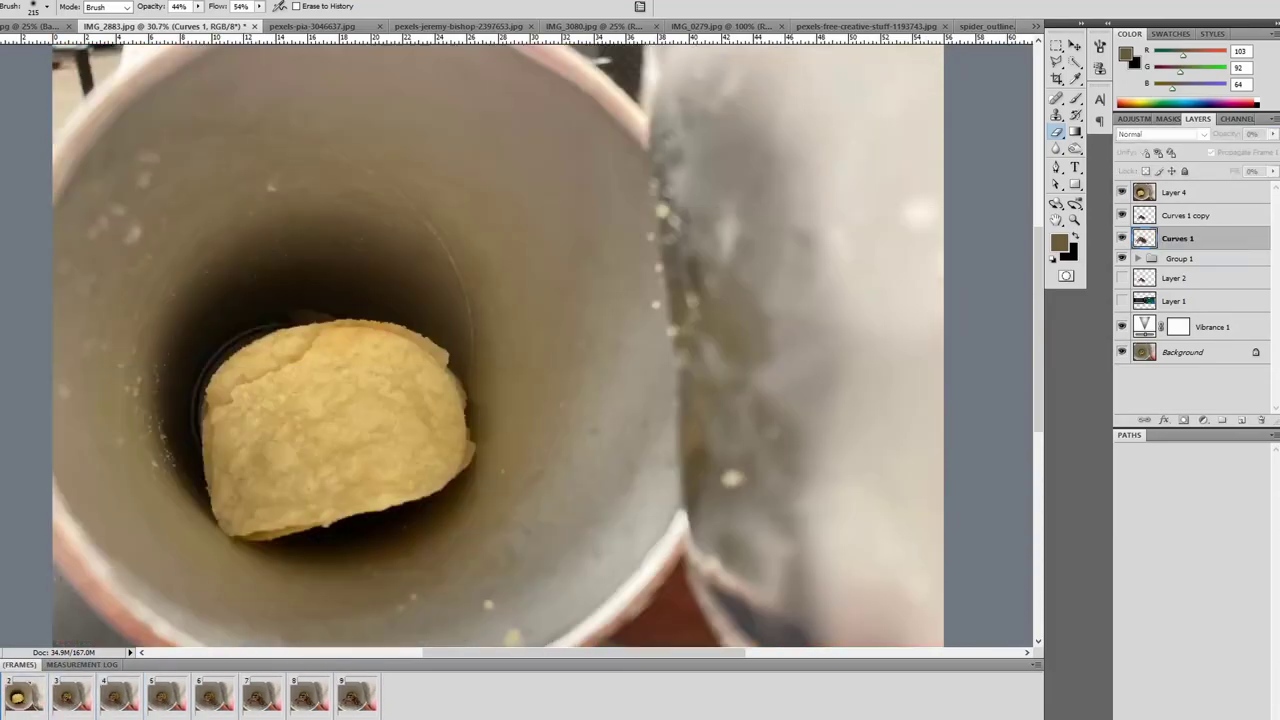
Preview the frames, hide Layer 4, and duplicate Curves 1 into a hidden Curves 1 copy.
left_click(175, 703)
left_click(262, 706)
key("space")
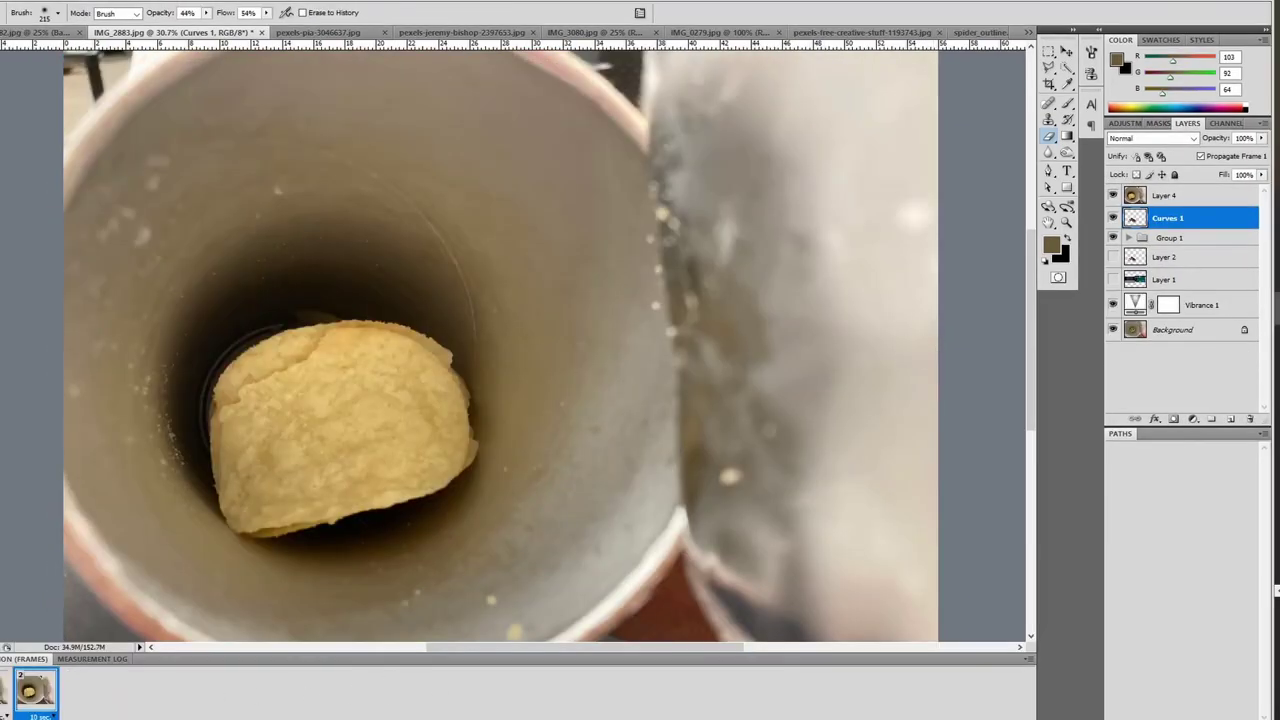
left_click(1113, 195)
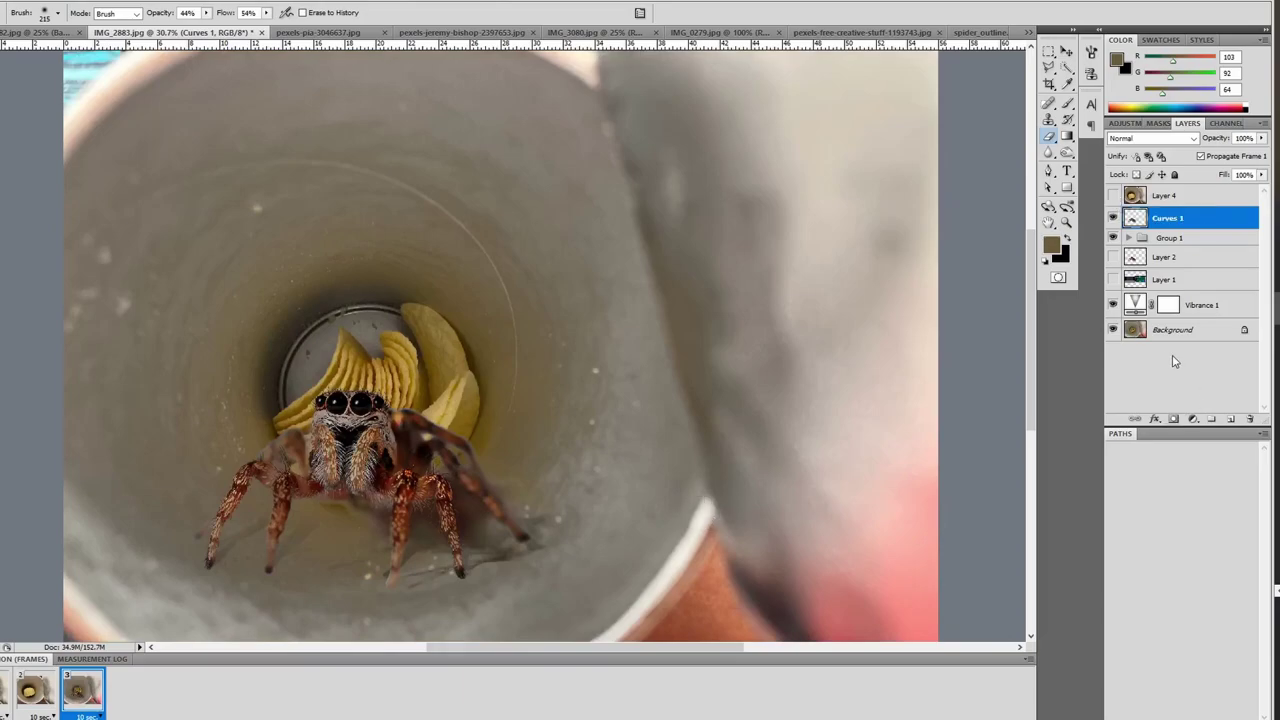
key("ctrl+j")
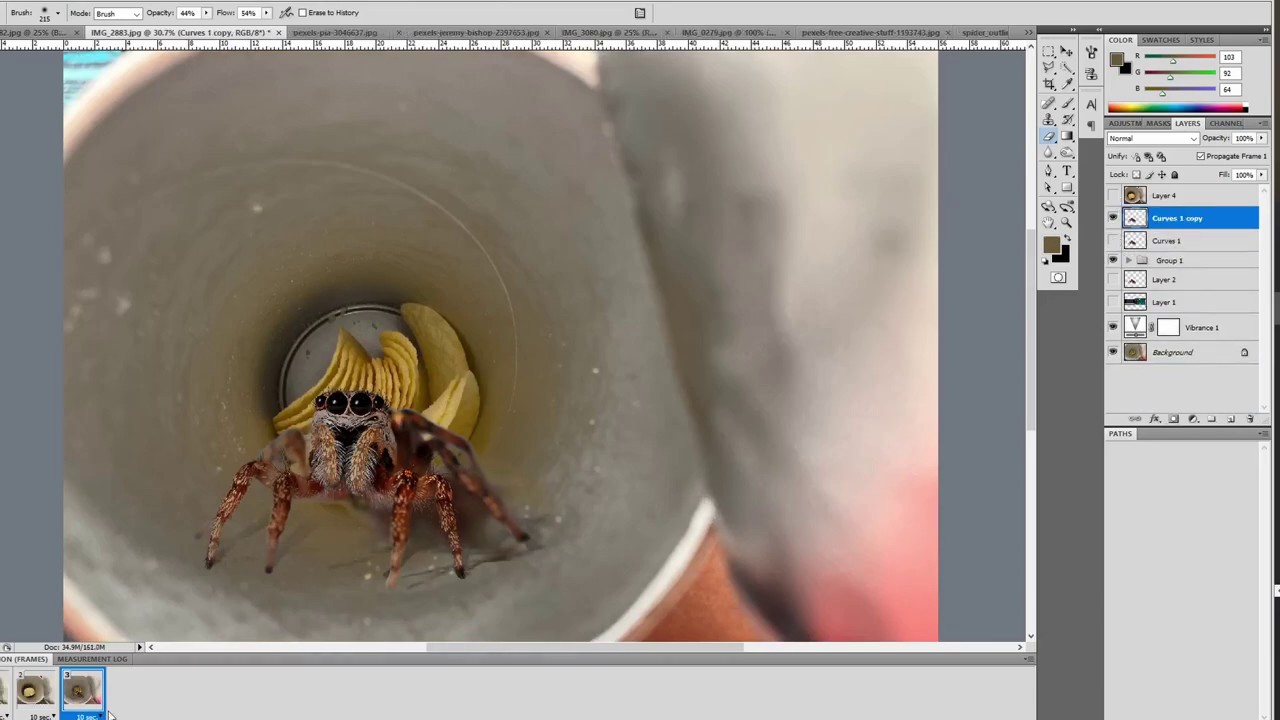
left_click(1112, 220)
left_click(1111, 238)
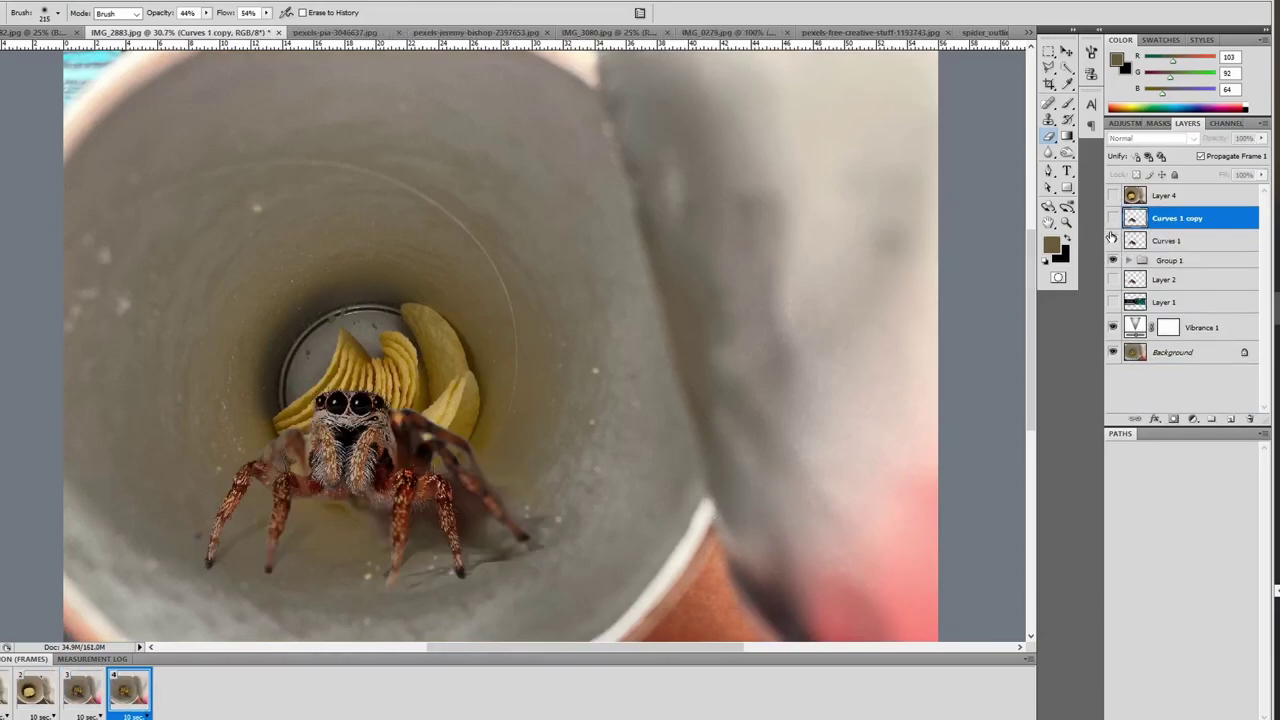
left_click(1165, 240)
Enlarge the Curves 1 spider to about 159% in frame 4 and compare it with frame 3.
key("ctrl+t")
left_click_drag(560, 372, 664, 324)
key("Return")
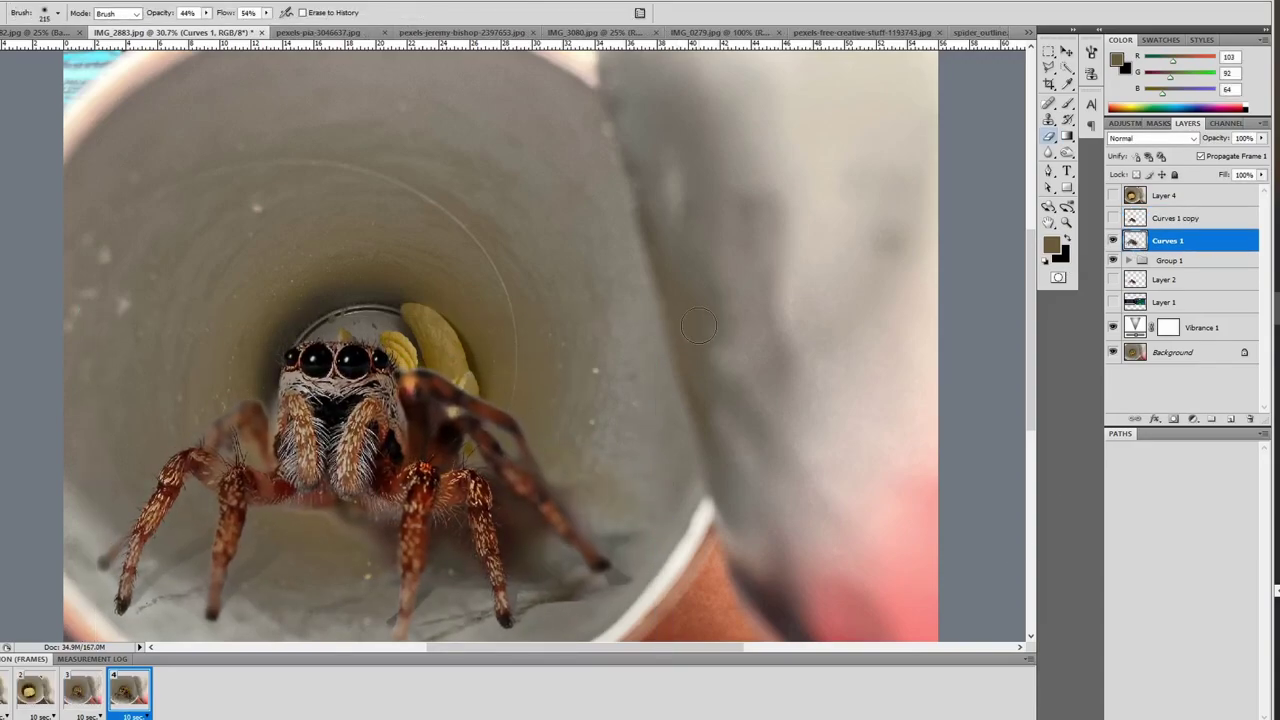
left_click(83, 700)
left_click(135, 705)
left_click(85, 708)
Tween in-between frames so the spider grows smoothly from small to large.
right_click(133, 692)
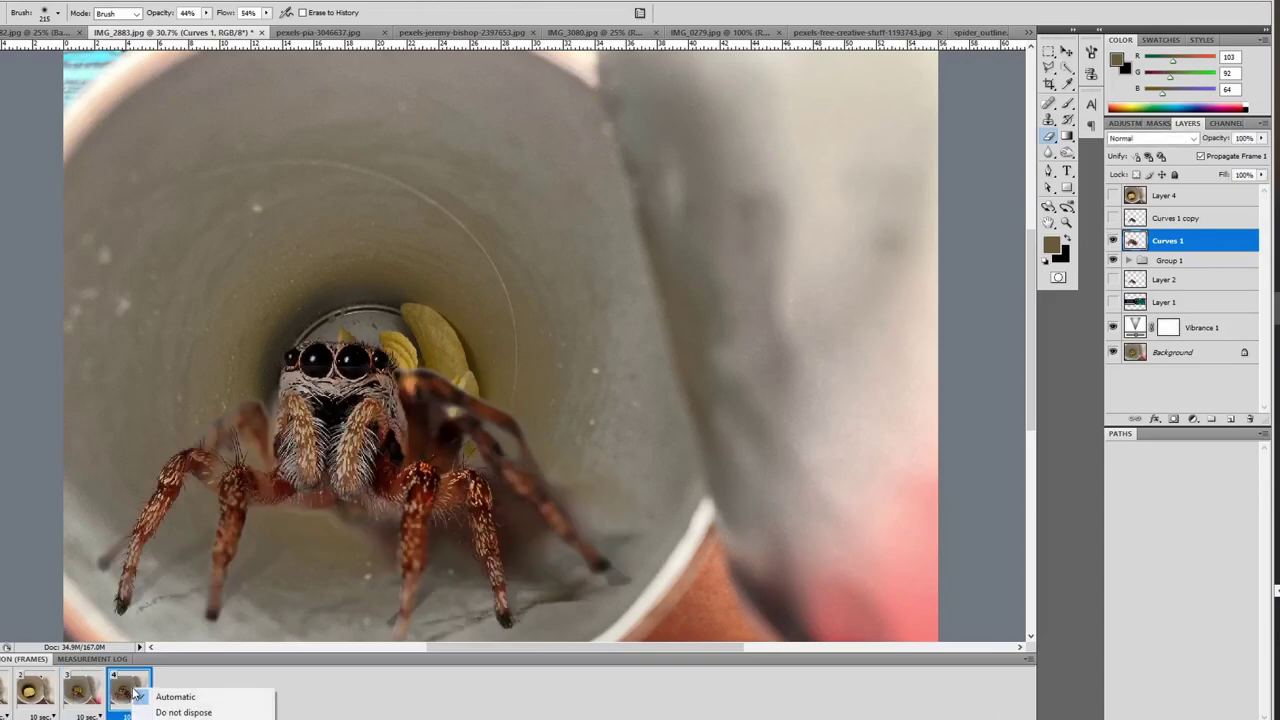
left_click(140, 714)
left_click(721, 196)
left_click(30, 690)
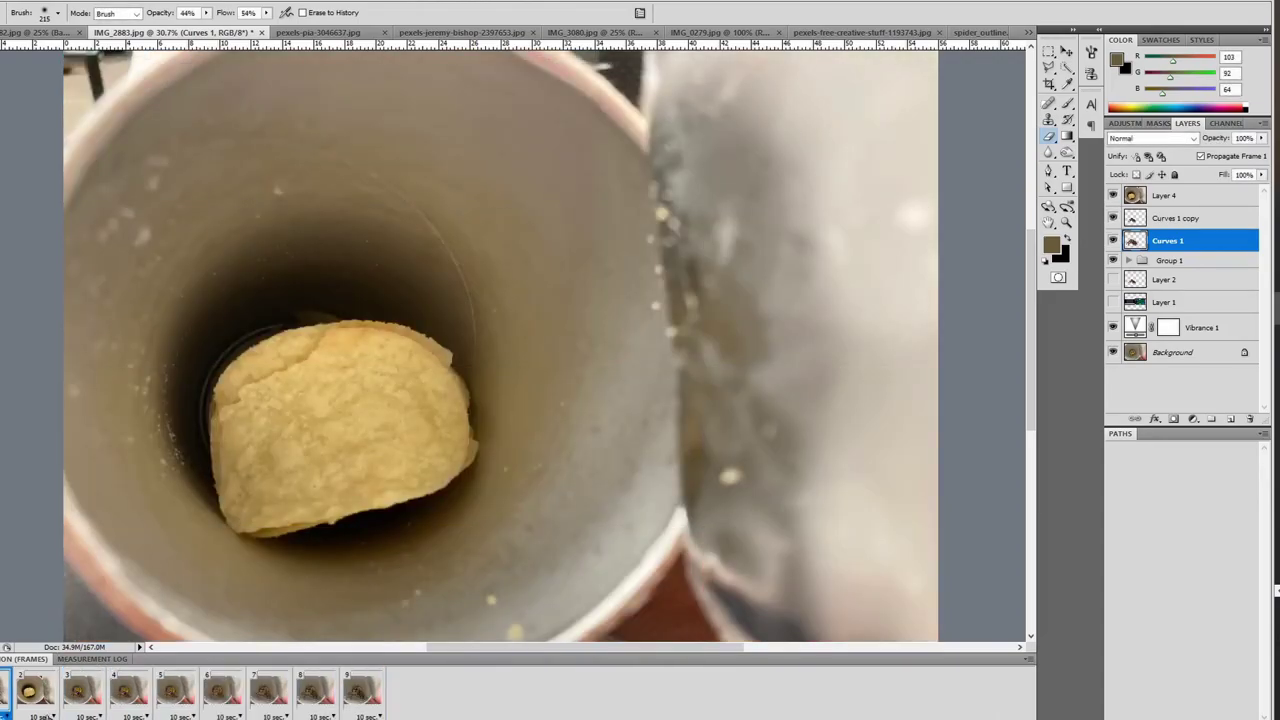
Set the delay of every frame from 2 through 9 to No delay.
left_click(38, 716)
left_click(10, 551)
left_click(38, 716)
left_click(45, 716)
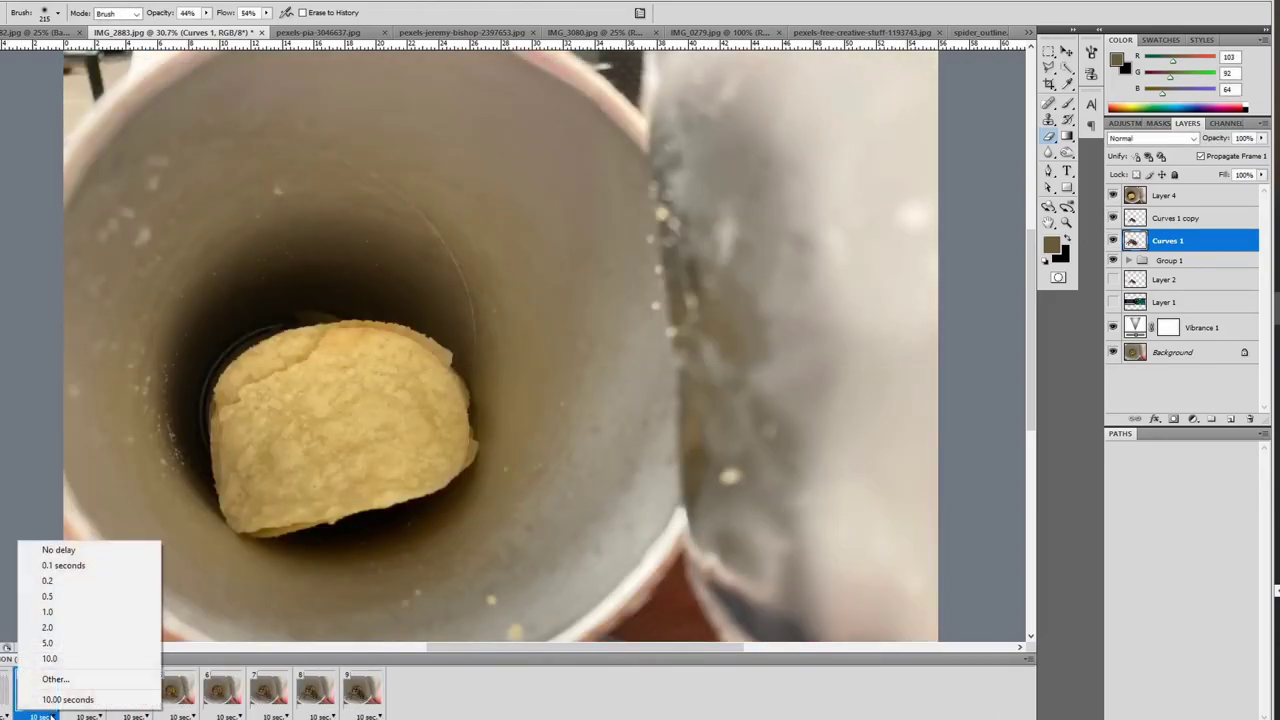
left_click(57, 549)
left_click(85, 716)
left_click(132, 716)
left_click(140, 549)
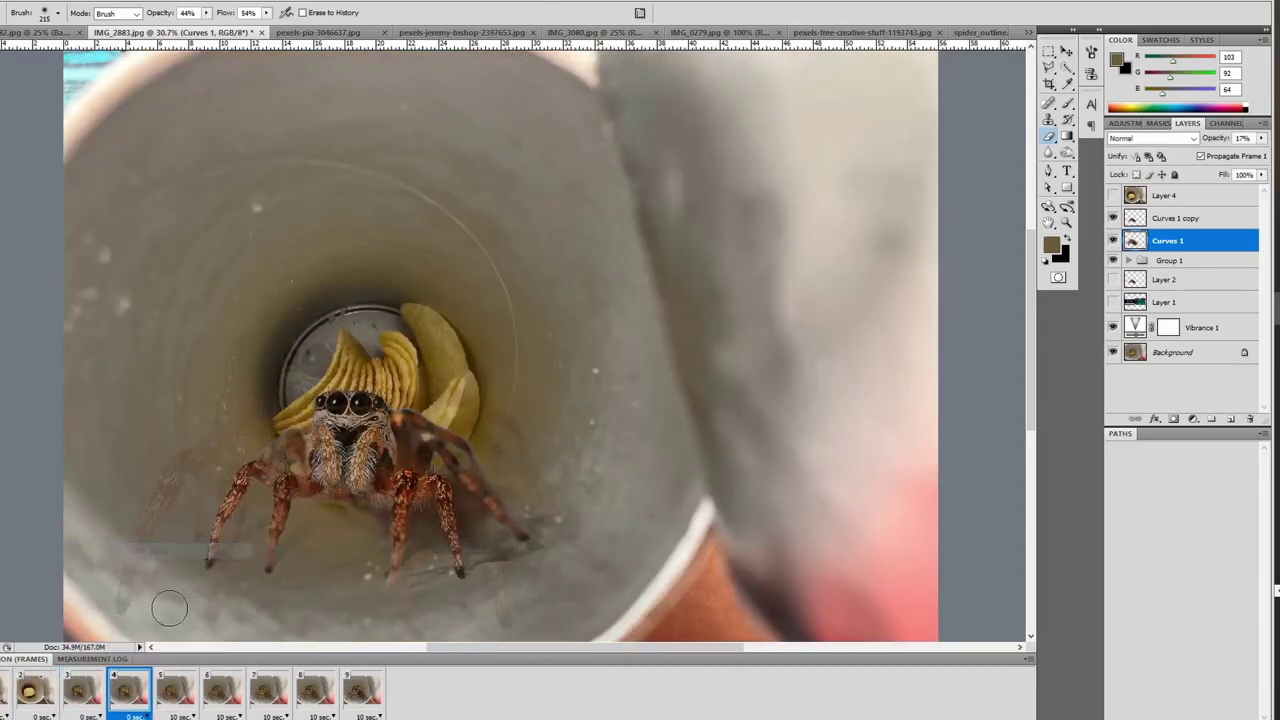
left_click(178, 716)
left_click(198, 551)
left_click(224, 716)
left_click(222, 551)
left_click(270, 716)
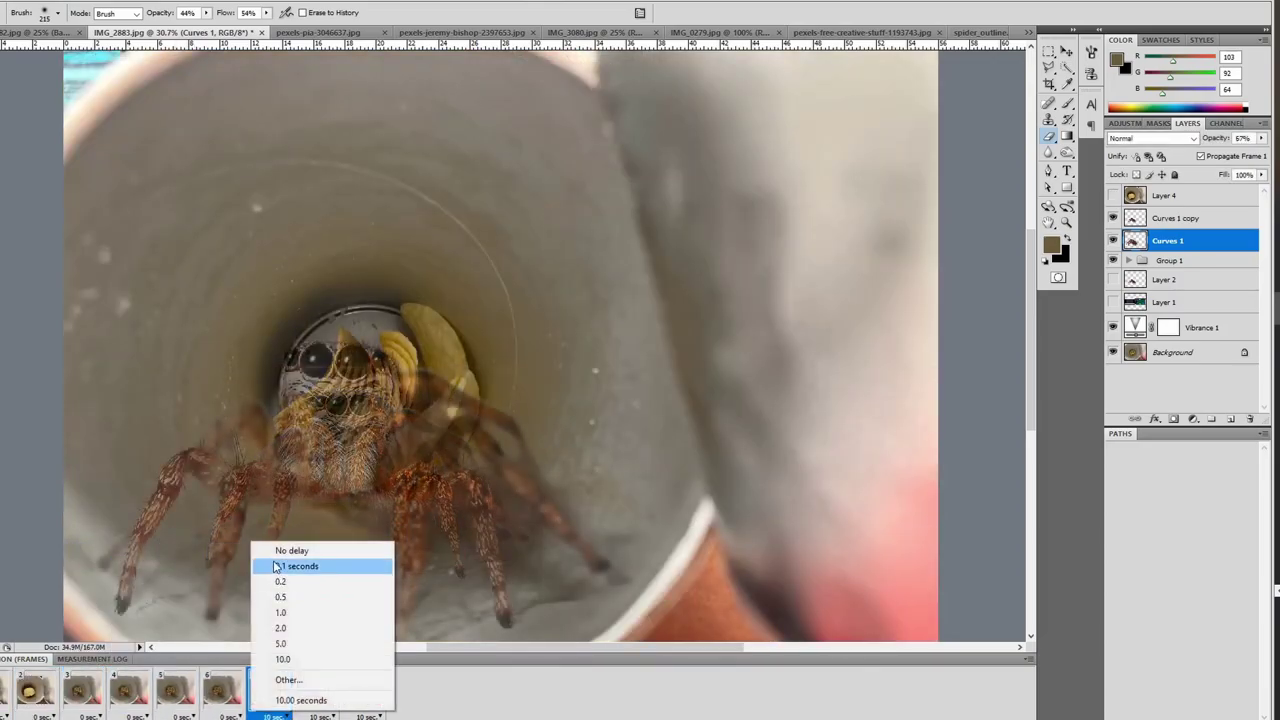
left_click(272, 551)
left_click(315, 716)
left_click(300, 551)
left_click(362, 690)
left_click(365, 716)
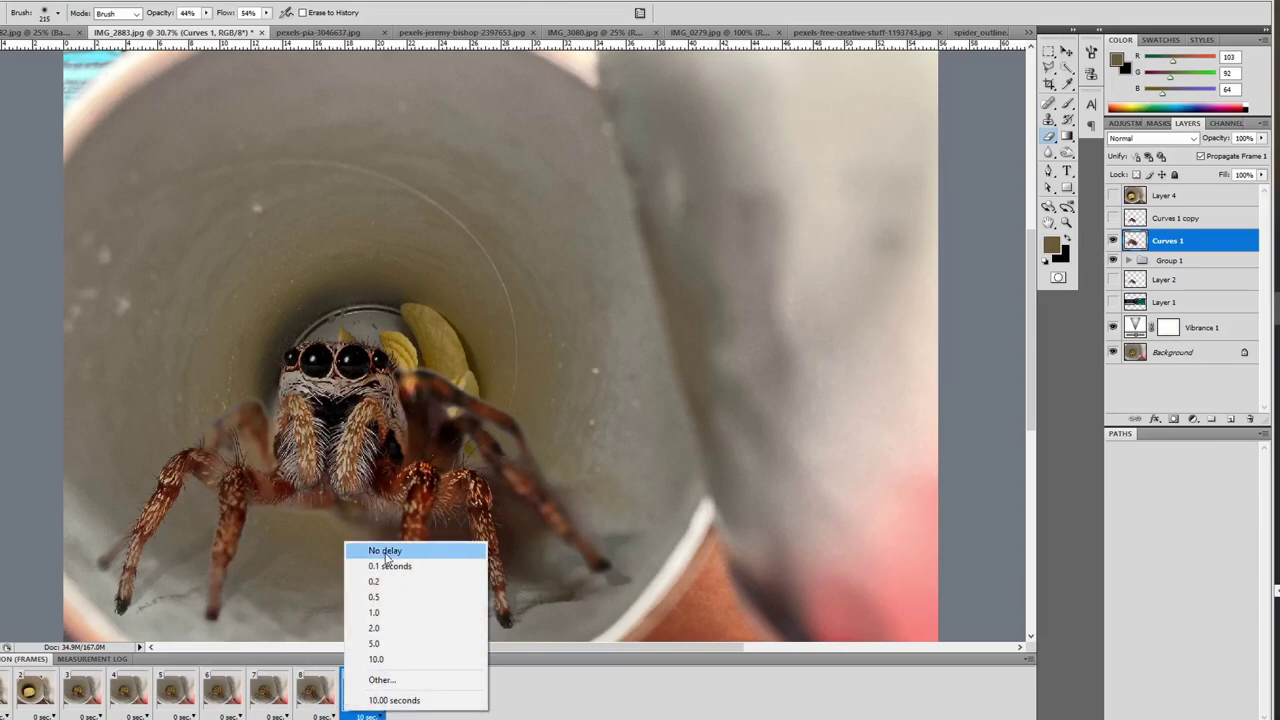
left_click(371, 551)
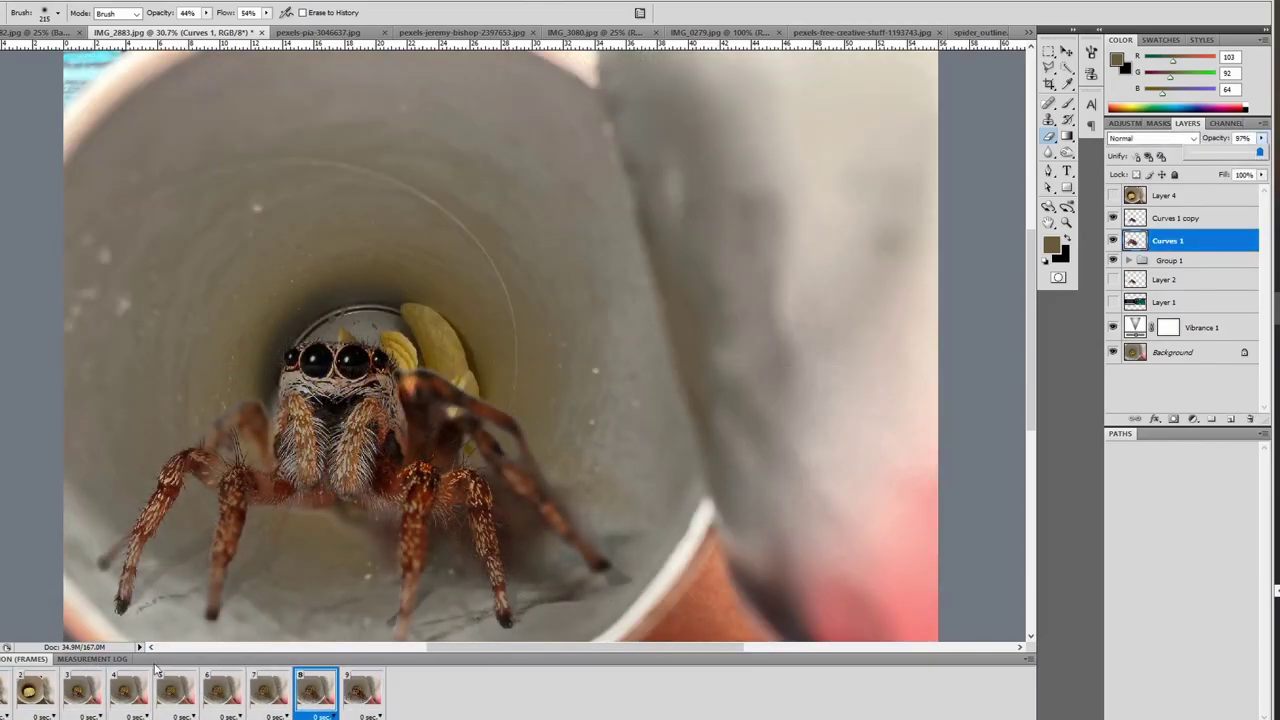
Give frames 6 and 4 a 0.1-second delay and preview the result.
left_click(222, 716)
left_click(249, 586)
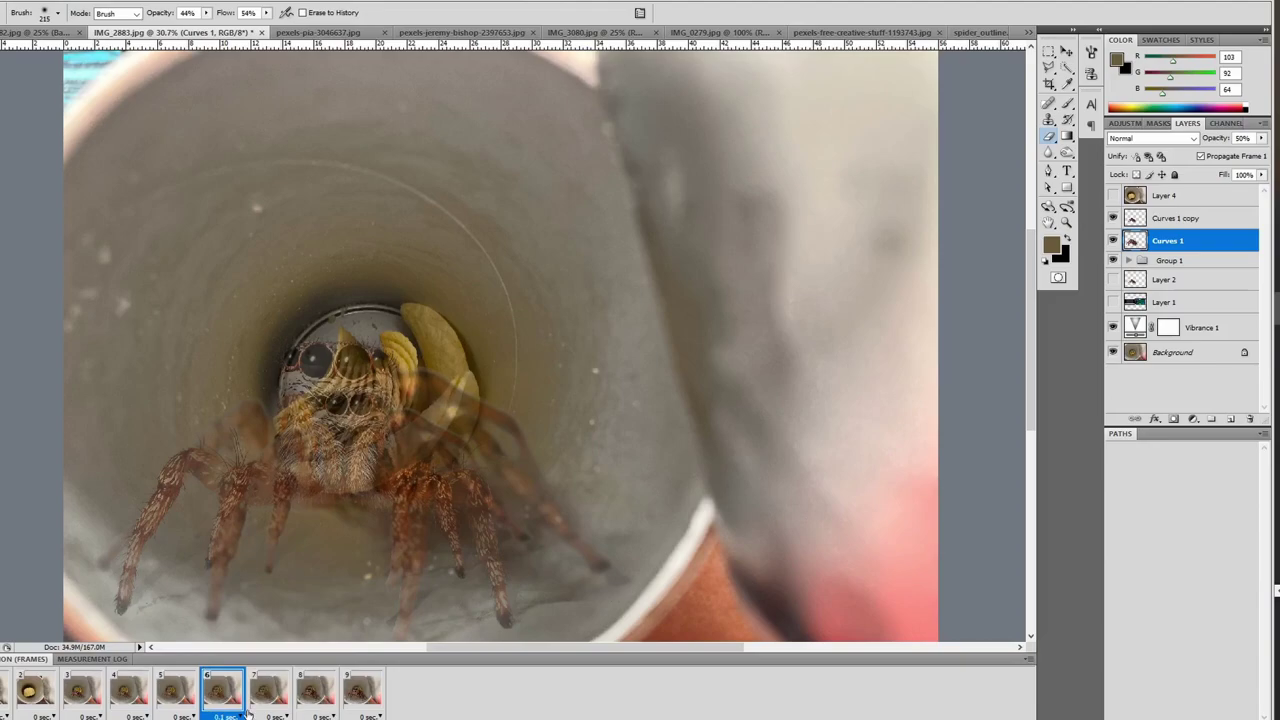
left_click(72, 712)
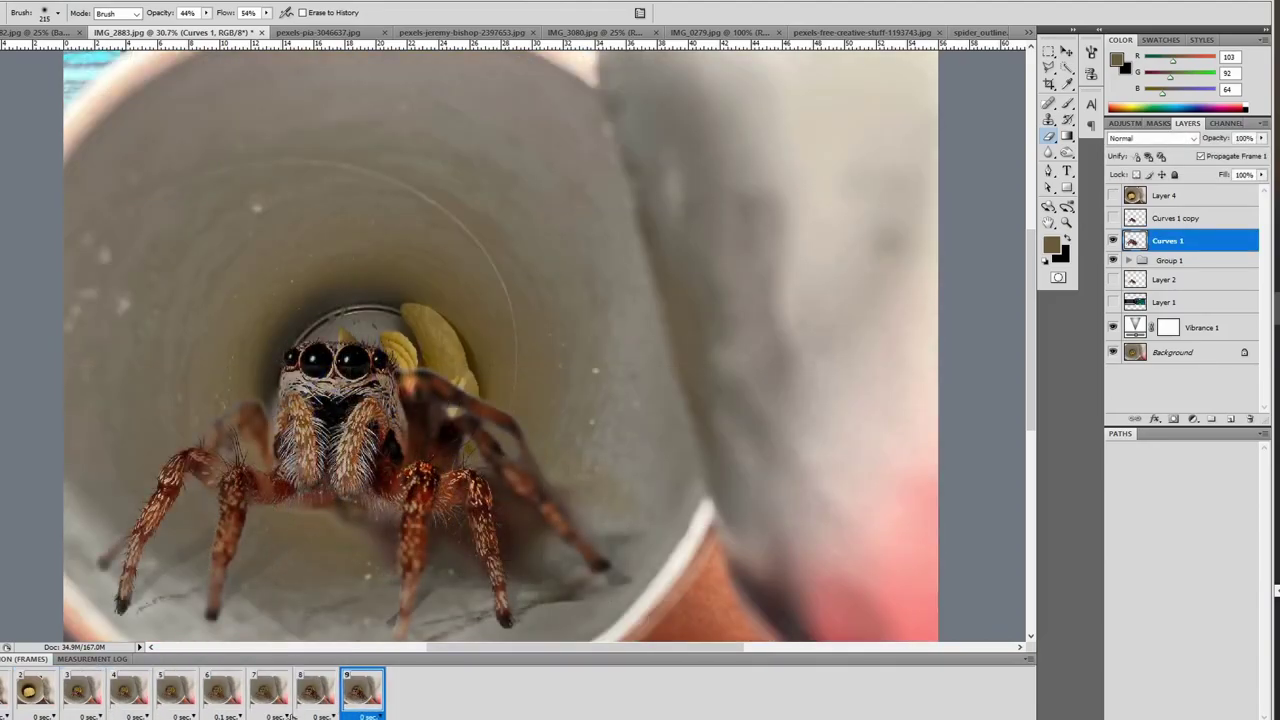
left_click(127, 716)
left_click(137, 577)
left_click(72, 712)
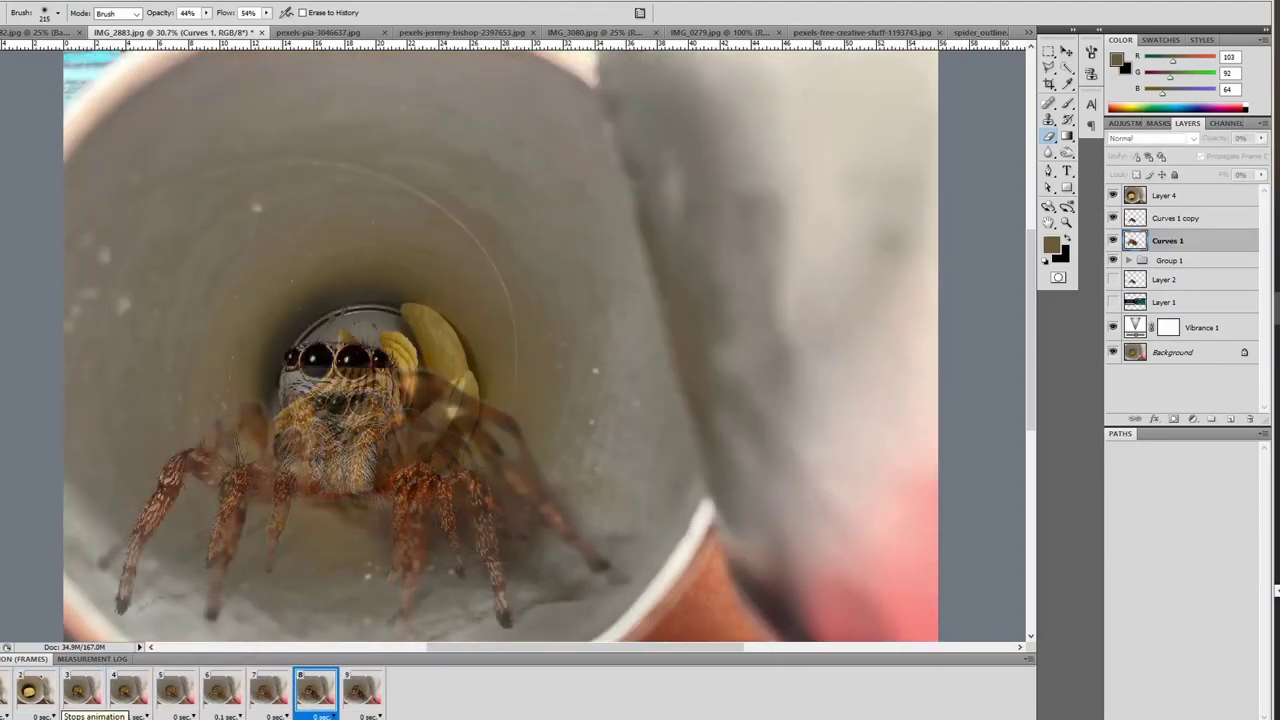
left_click(72, 712)
Give frame 8 a 0.1-second delay, replay from the first frame, and choose the looping setting.
left_click(318, 716)
left_click(330, 572)
left_click(30, 690)
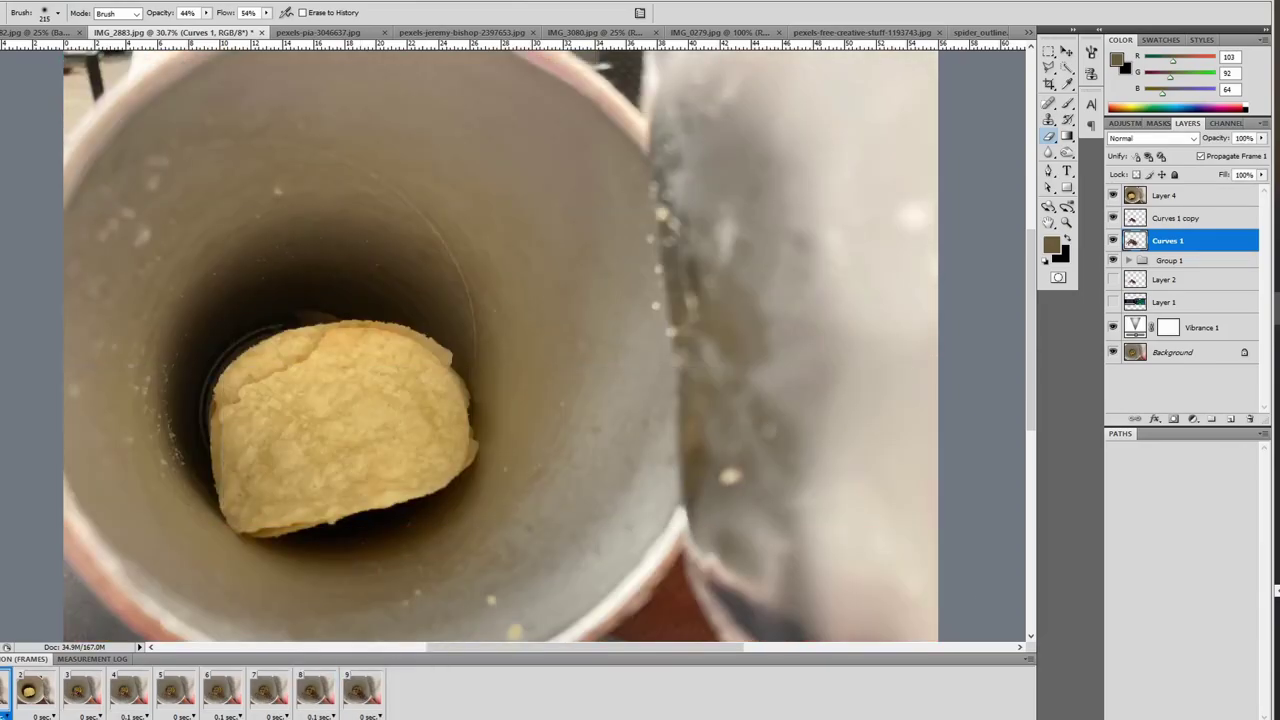
left_click(72, 712)
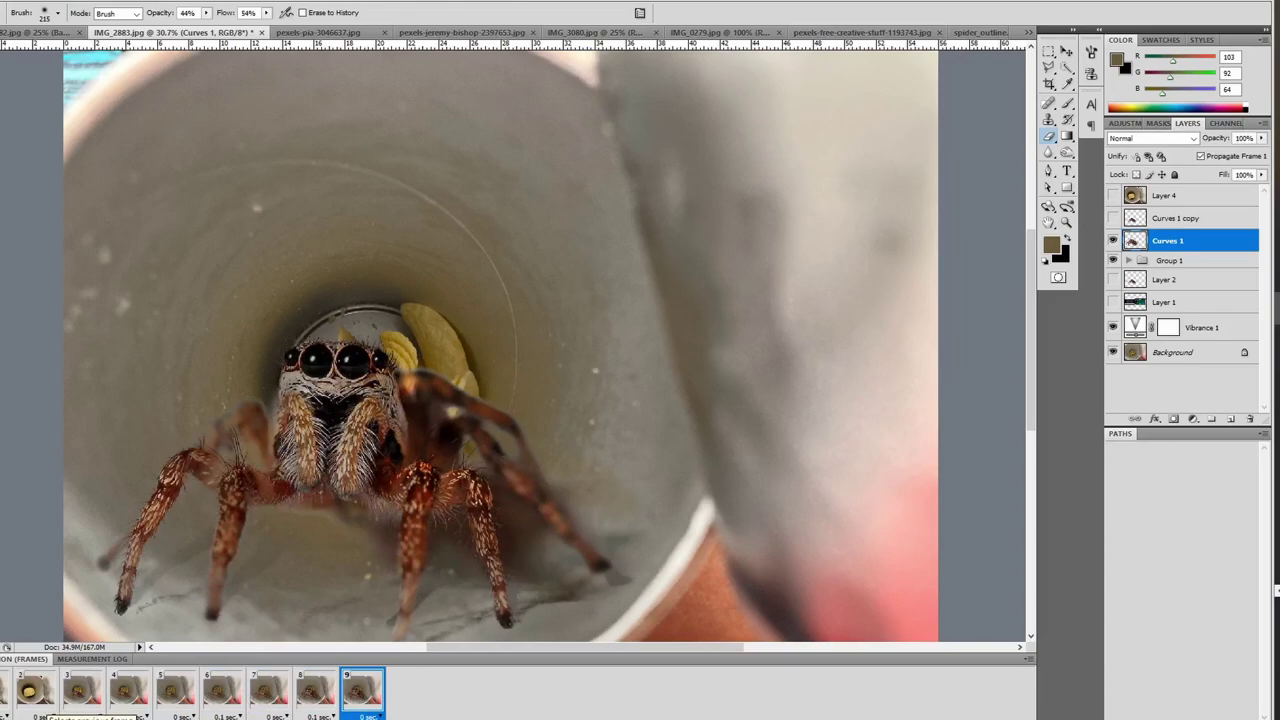
left_click(20, 712)
left_click(30, 693)
Make the spider more opaque in frame 7, then preview the animation.
key("Left")
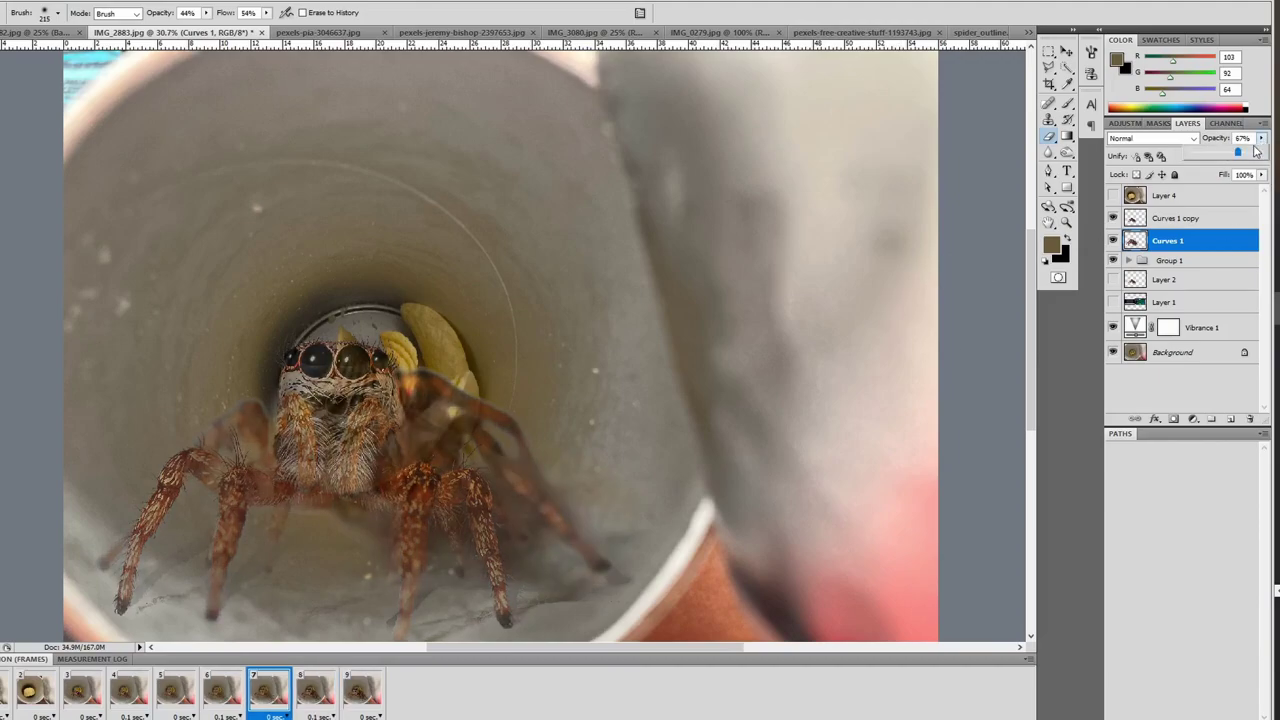
left_click_drag(1256, 149, 1258, 160)
key("Left")
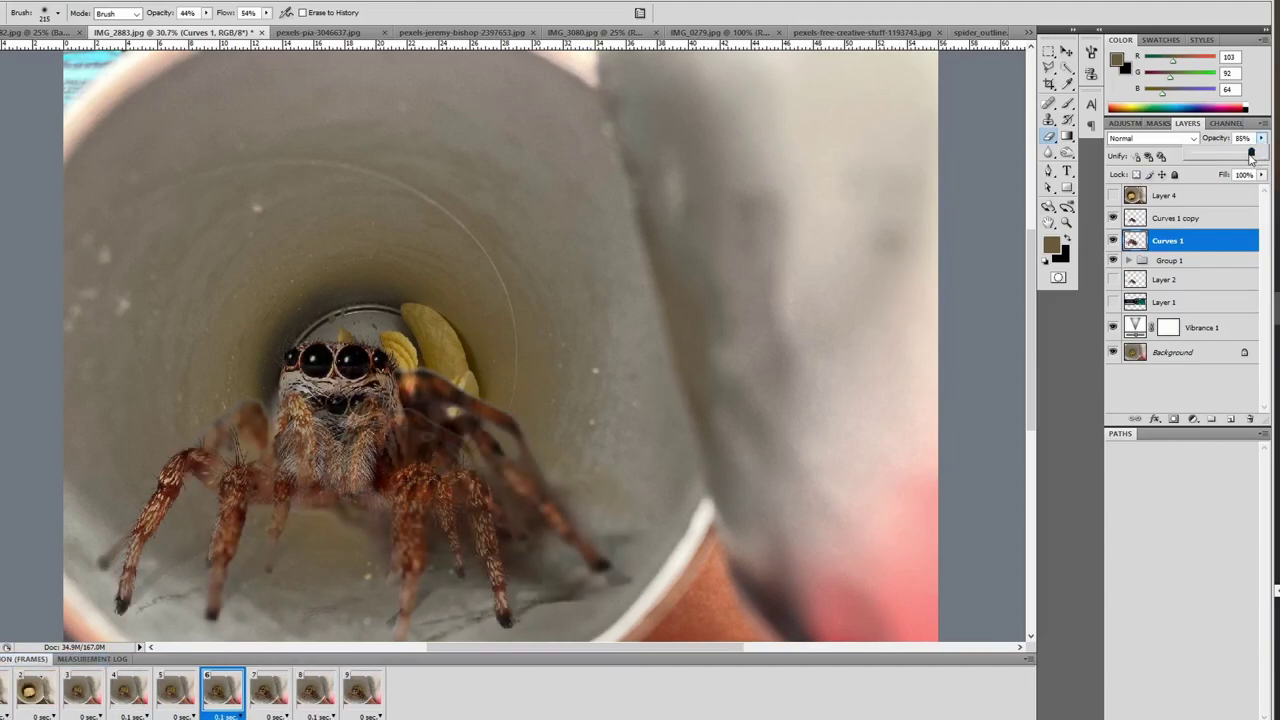
left_click(60, 712)
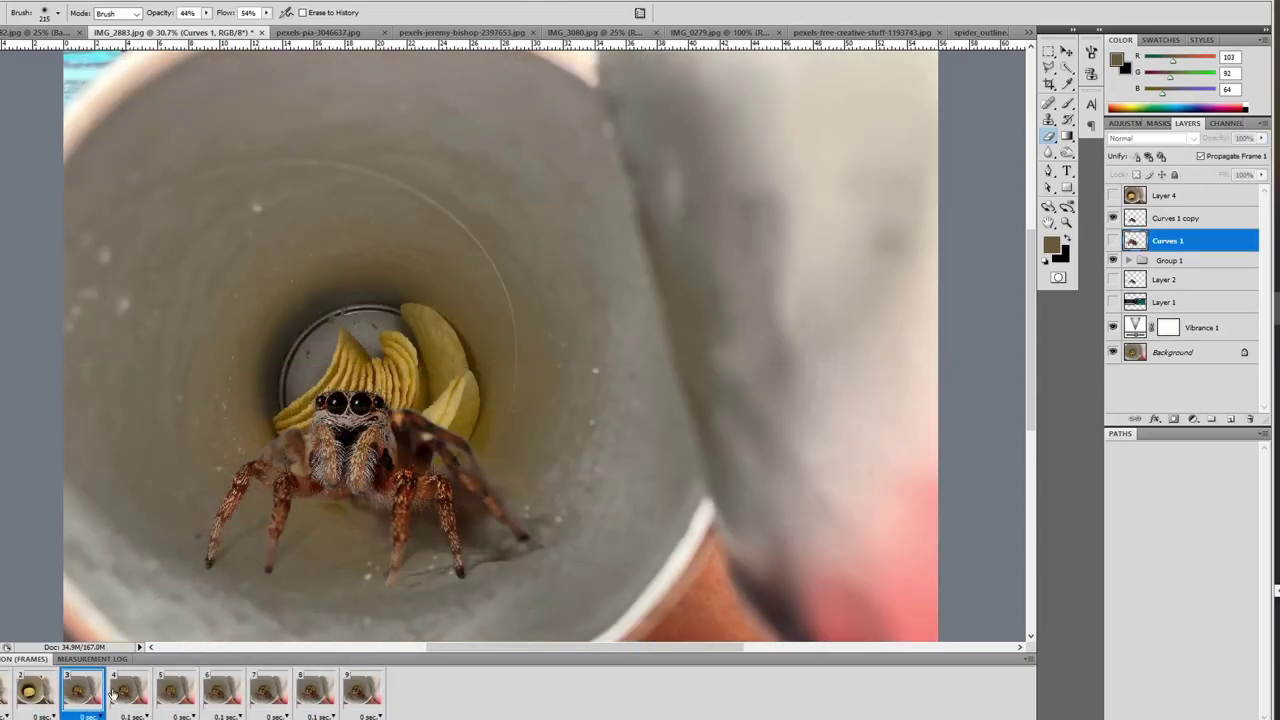
Set the spider to 60% opacity in frame 4 and about 75% in frame 5, then replay.
left_click(112, 688)
left_click_drag(1263, 140, 1234, 155)
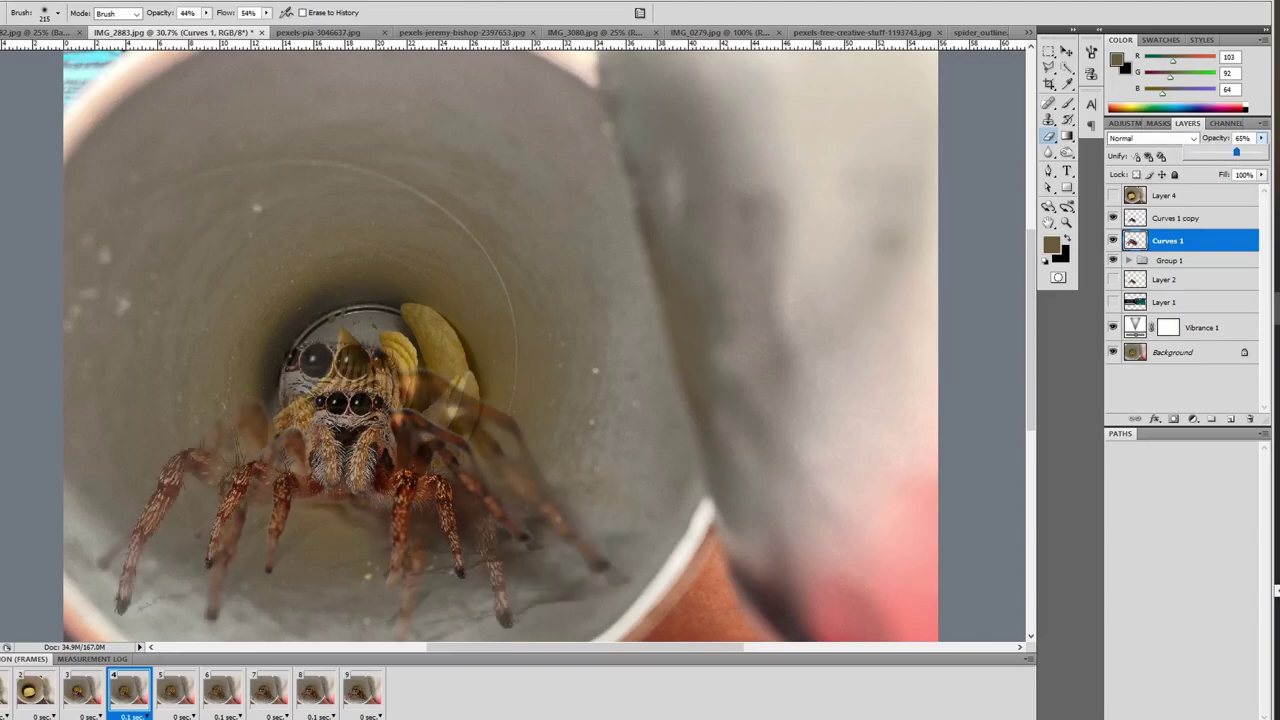
key("space")
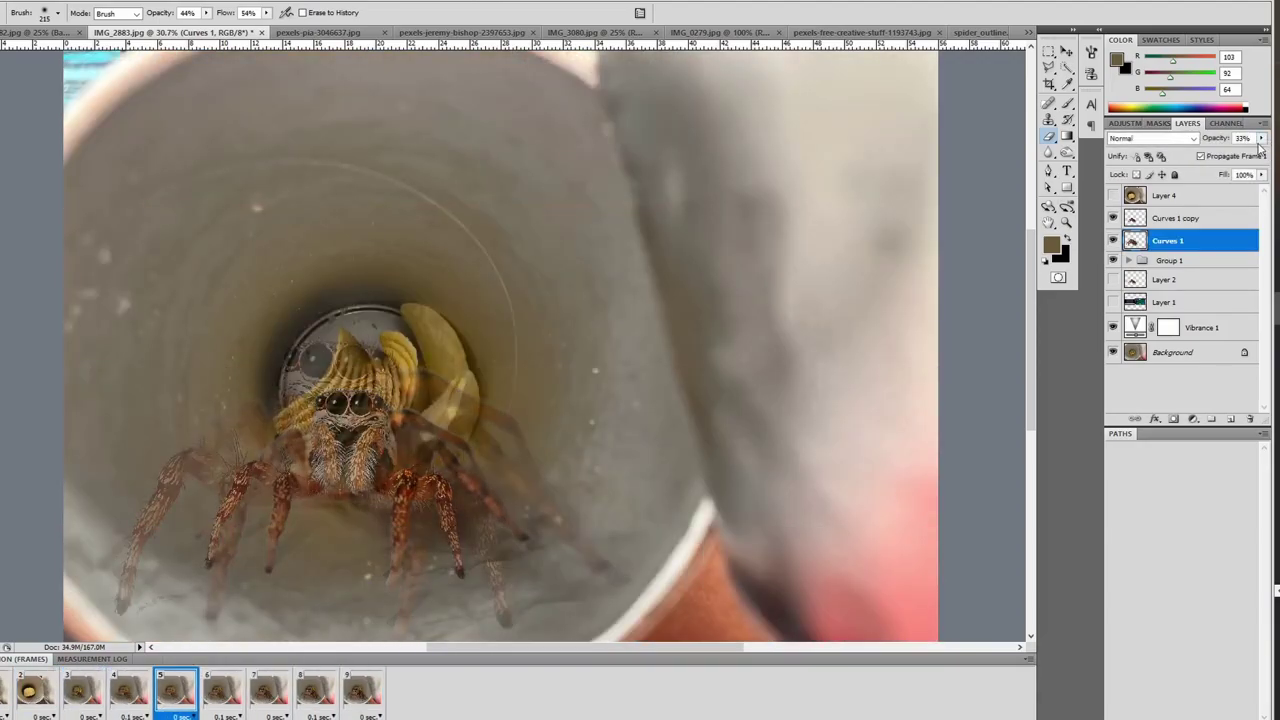
left_click_drag(1260, 140, 1245, 152)
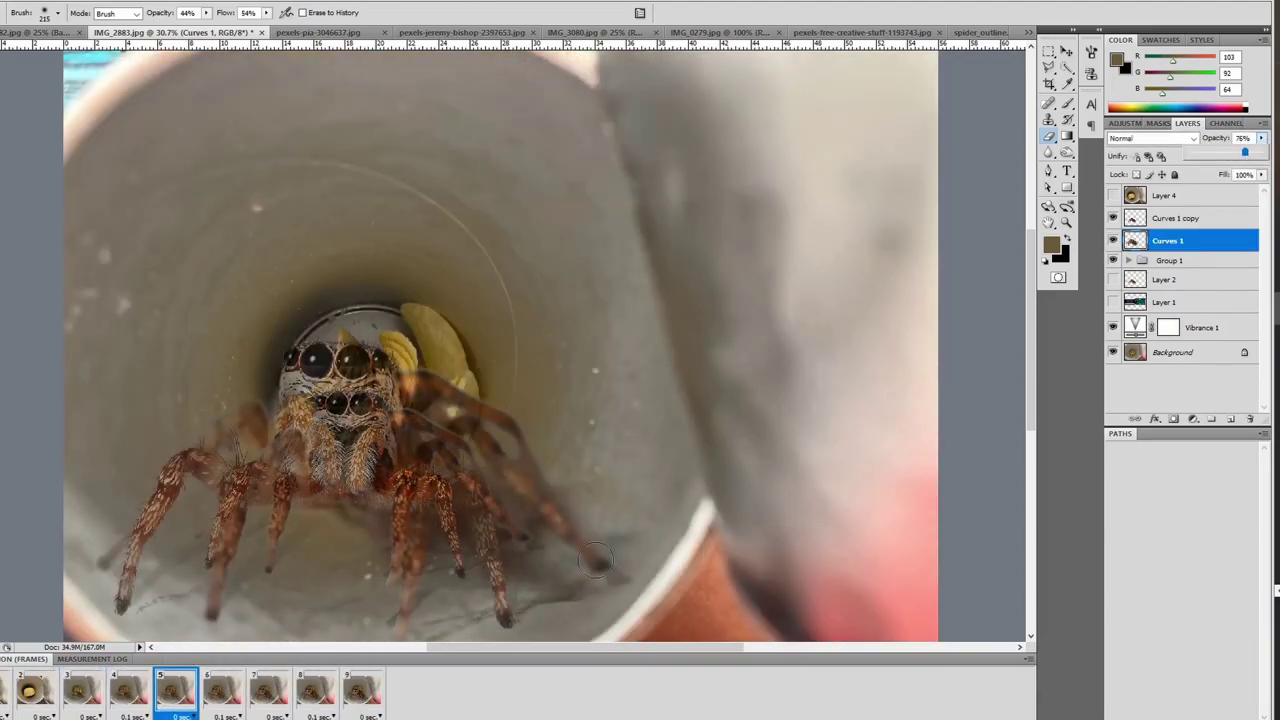
left_click(266, 708)
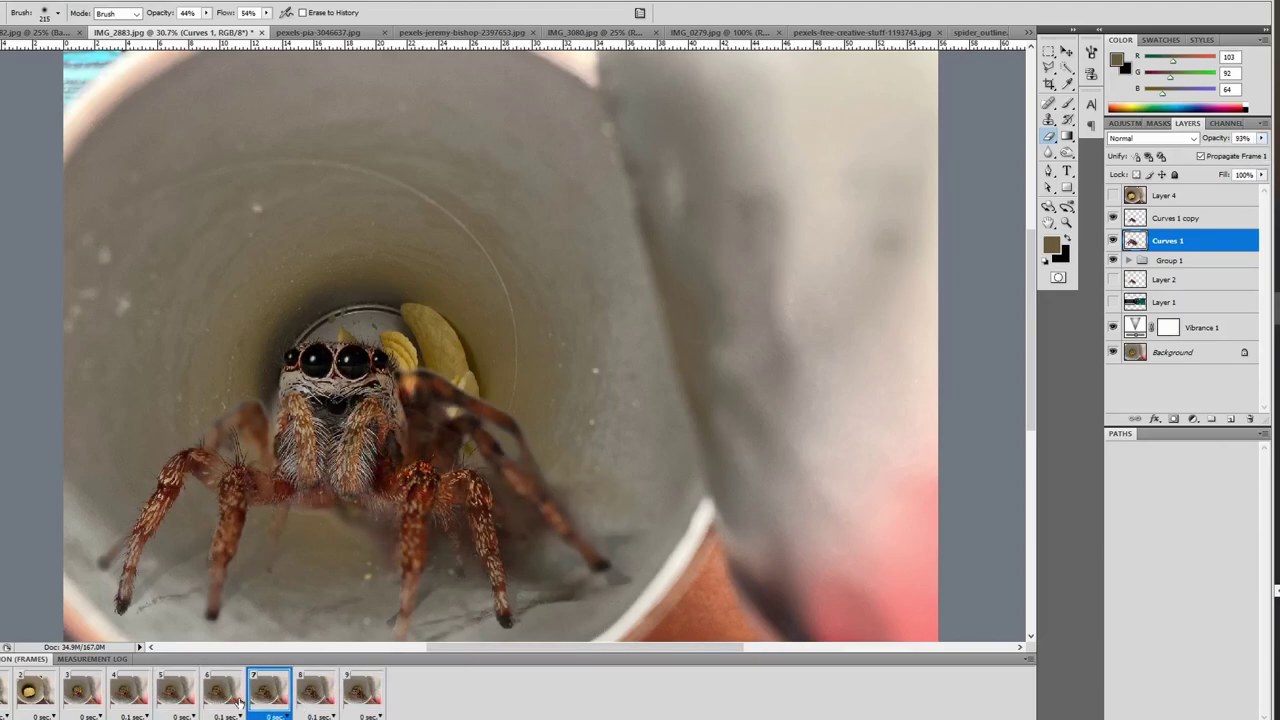
left_click(222, 690)
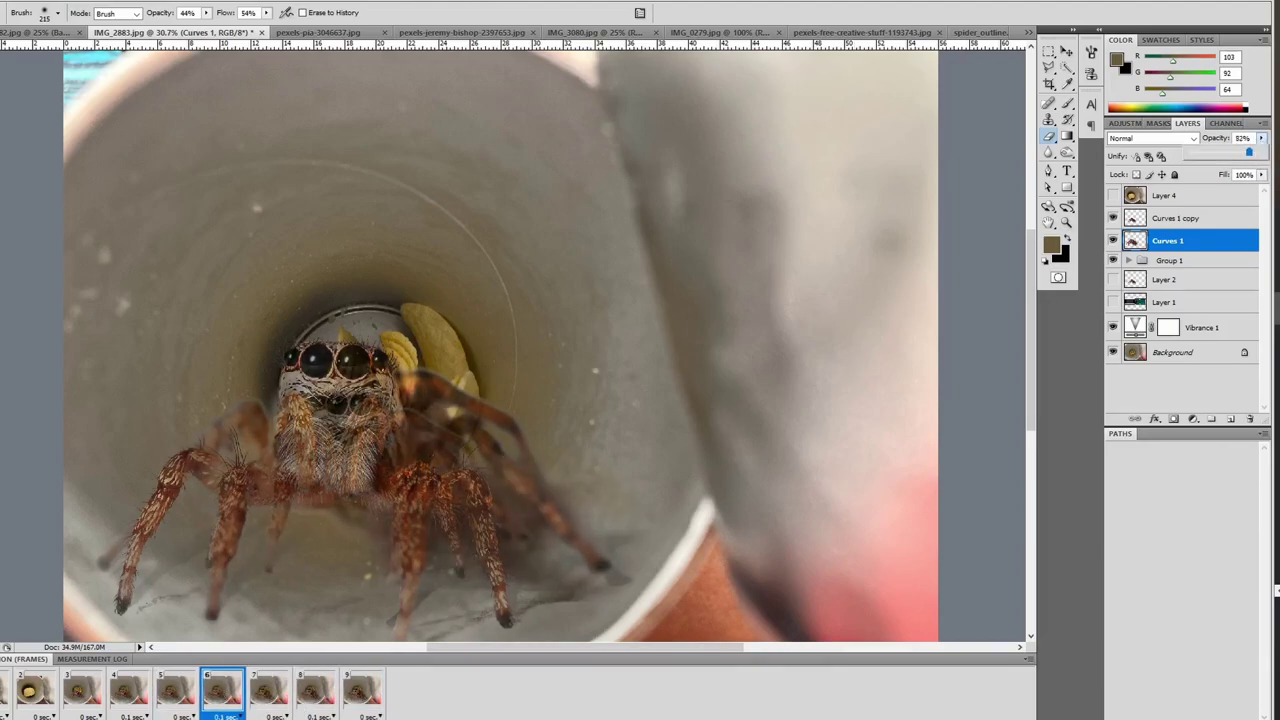
key("space")
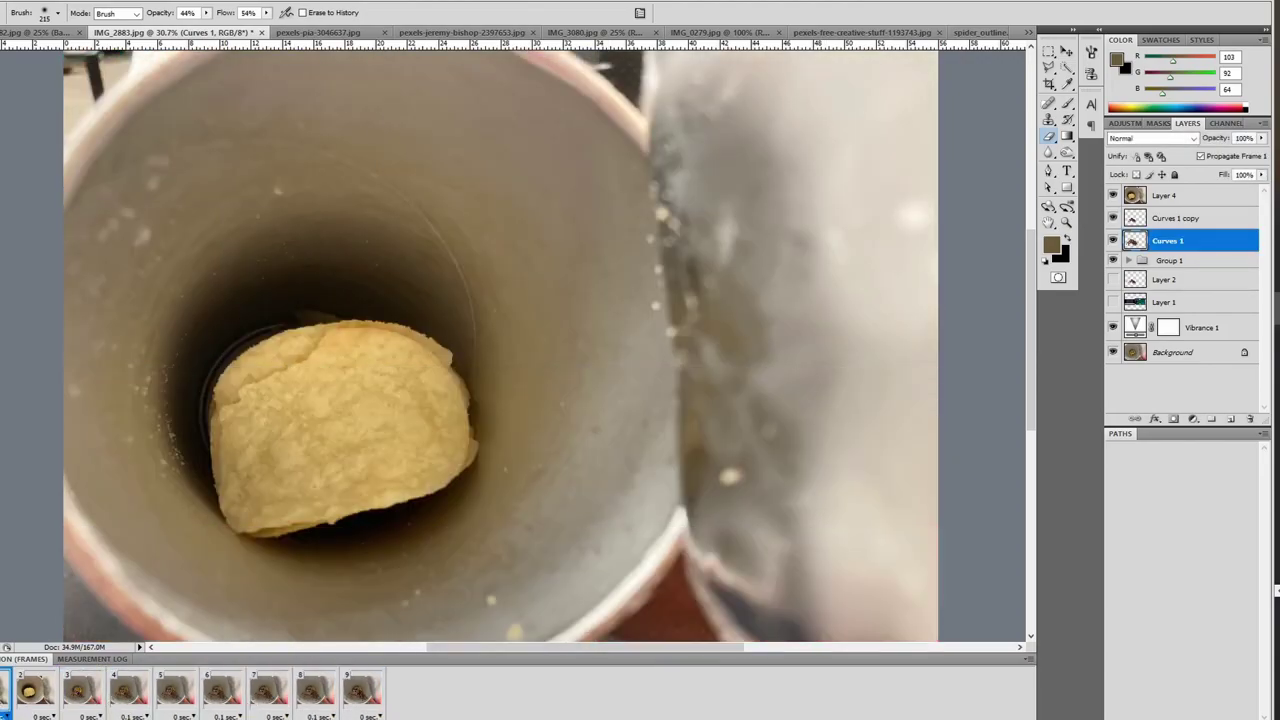
Stop the preview and set frame 8's delay to No delay.
left_click(133, 716)
left_click(231, 553)
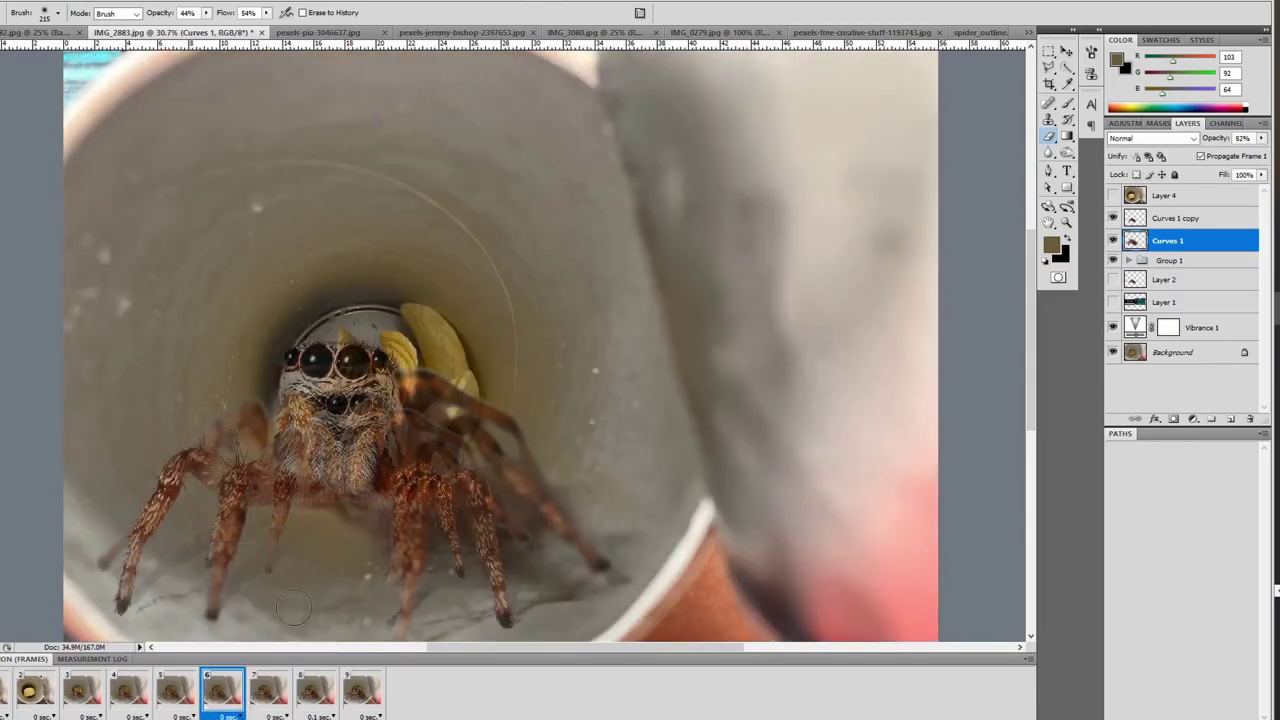
left_click(320, 716)
left_click(380, 551)
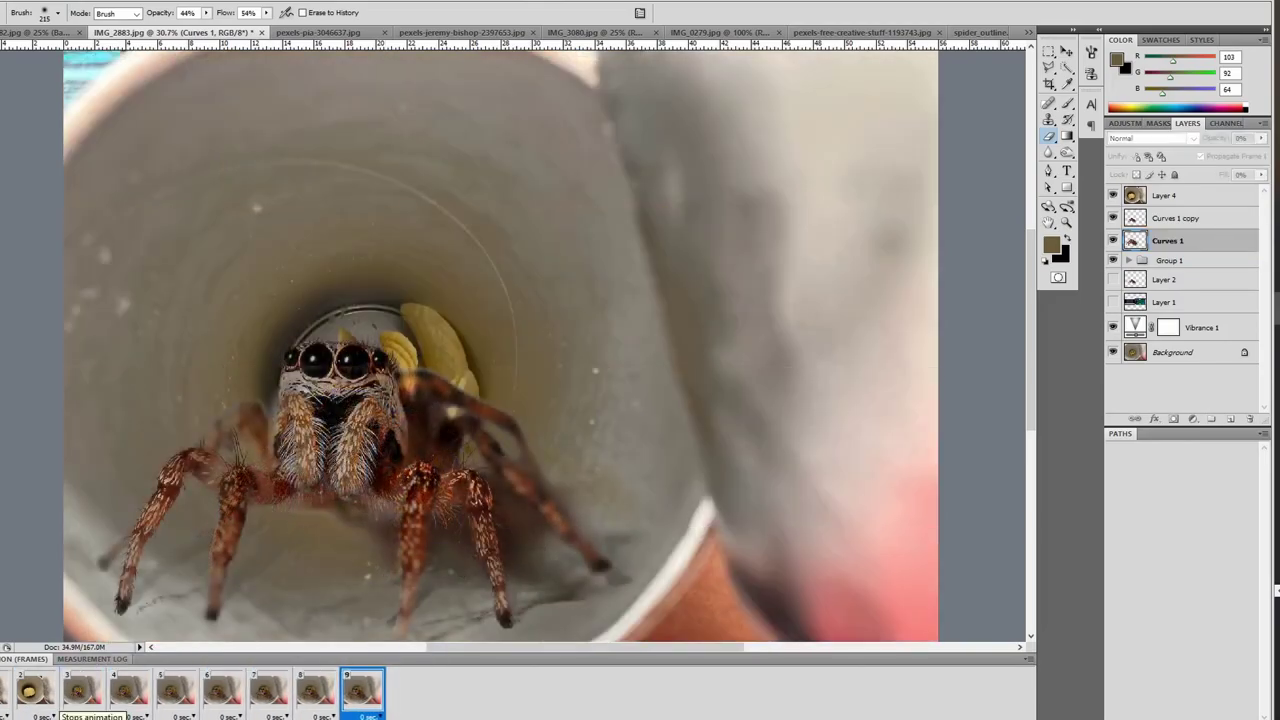